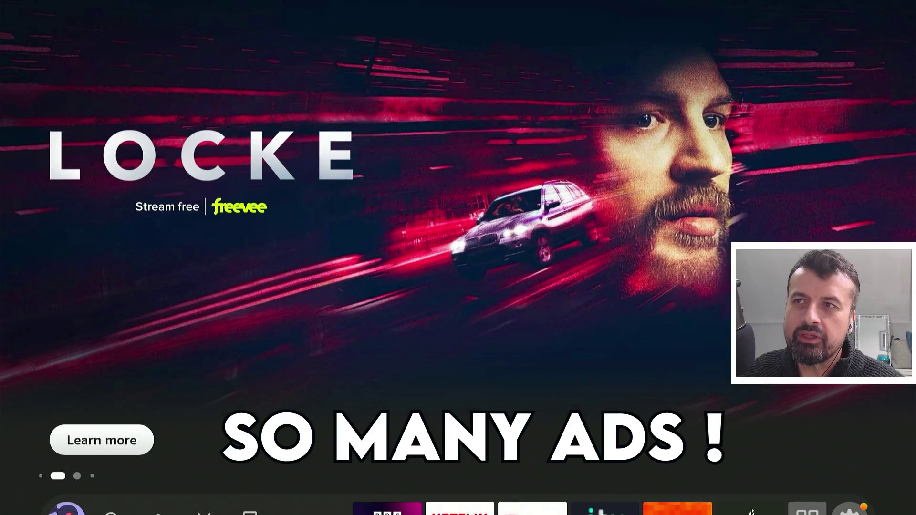
- Launch Projectivy Launcher from the Recently Used Apps row on the Fire TV home
{"action": "key", "text": "Down"}
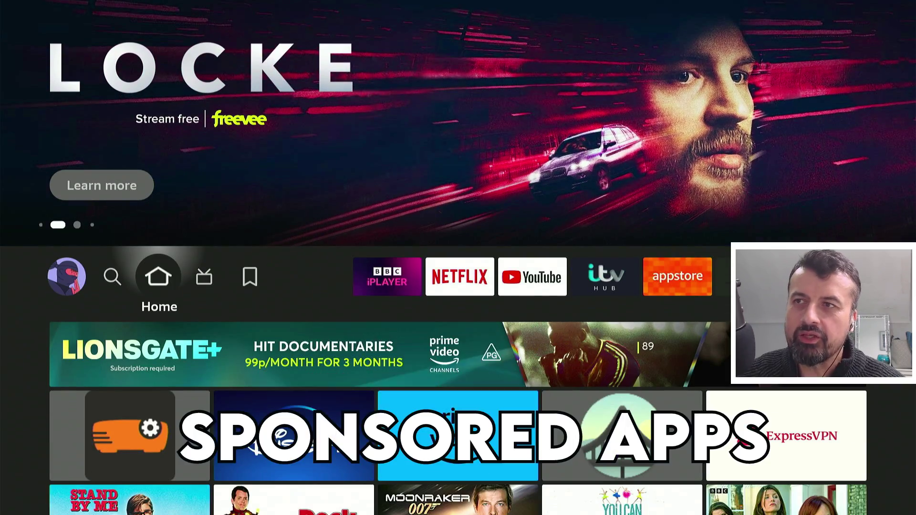
{"action": "key", "text": "Down"}
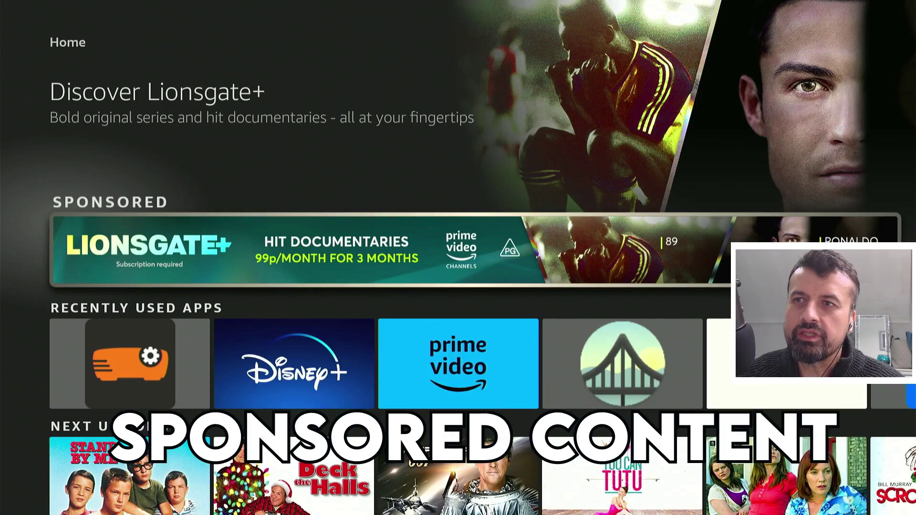
{"action": "key", "text": "Down"}
{"action": "key", "text": "Down"}
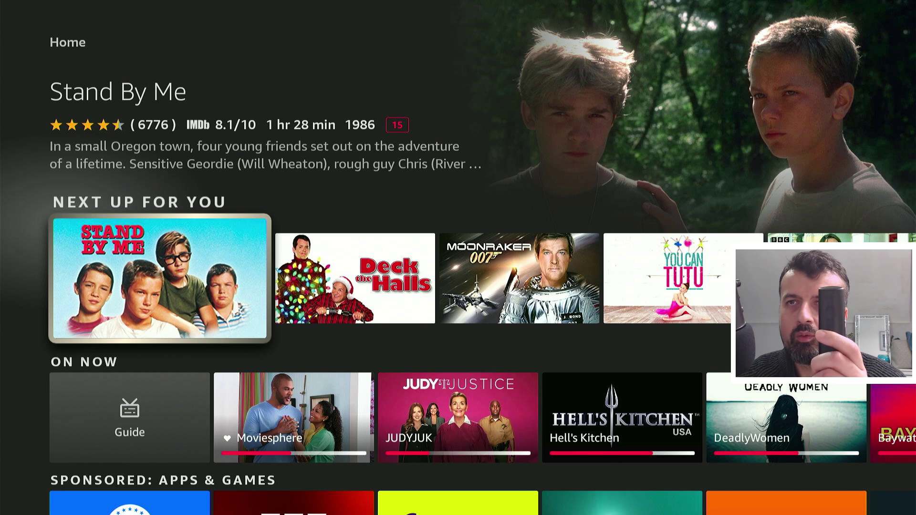
{"action": "key", "text": "Home"}
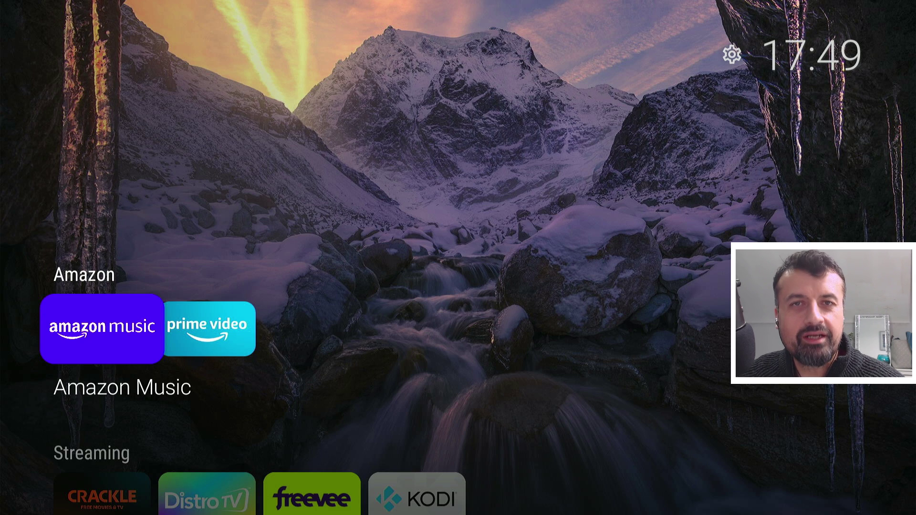
{"action": "key", "text": "Down"}
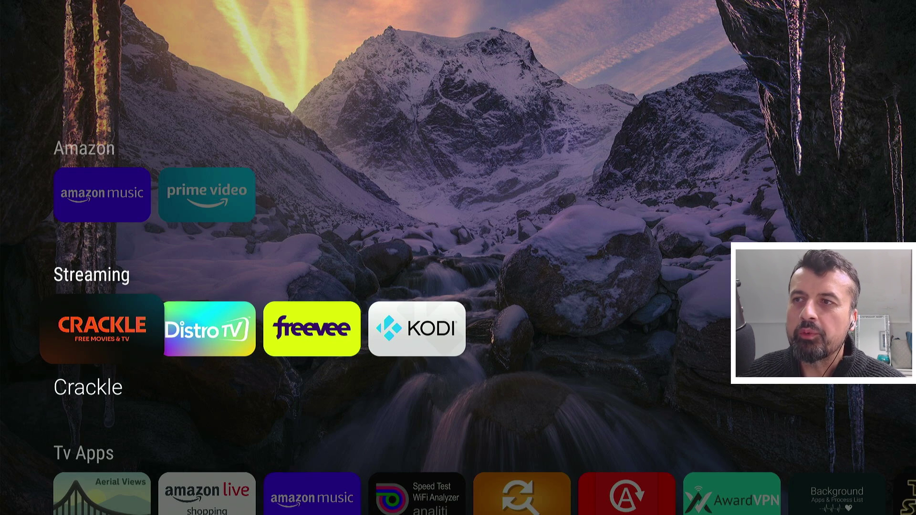
{"action": "key", "text": "Down"}
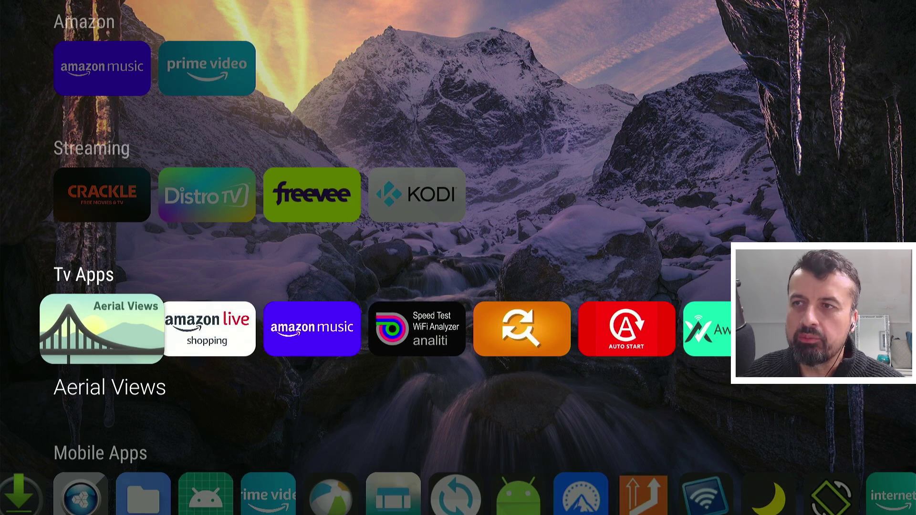
{"action": "key", "text": "Down"}
{"action": "key", "text": "Up"}
{"action": "key", "text": "Right"}
{"action": "key", "text": "Up"}
{"action": "key", "text": "Up"}
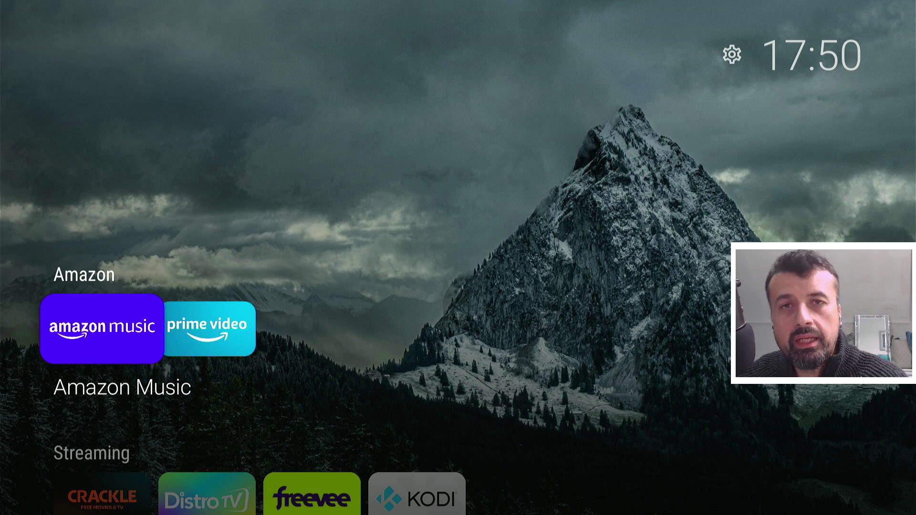
{"action": "key", "text": "Down"}
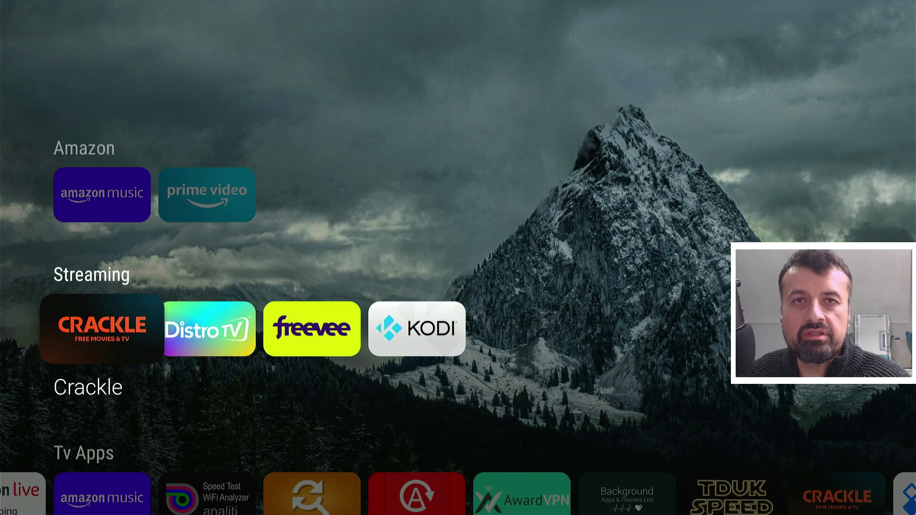
{"action": "key", "text": "Down"}
{"action": "key", "text": "Up"}
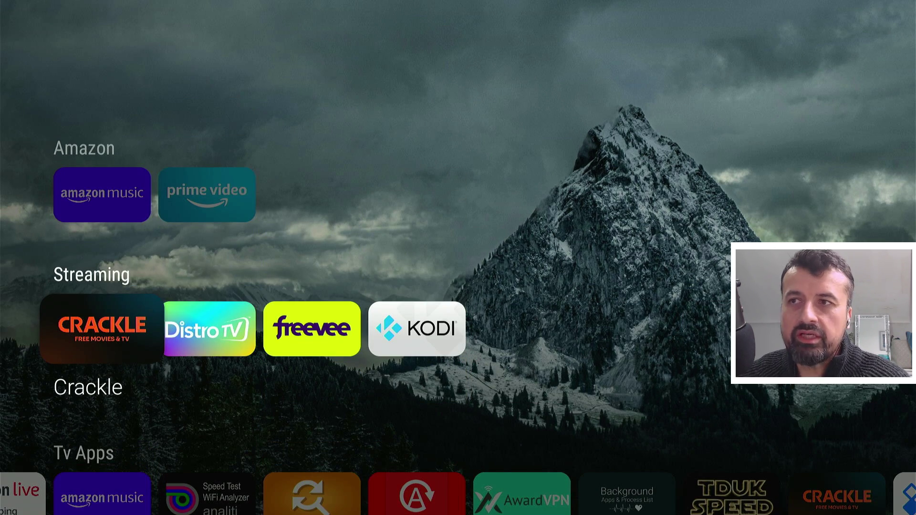
{"action": "key", "text": "Down"}
{"action": "key", "text": "Down"}
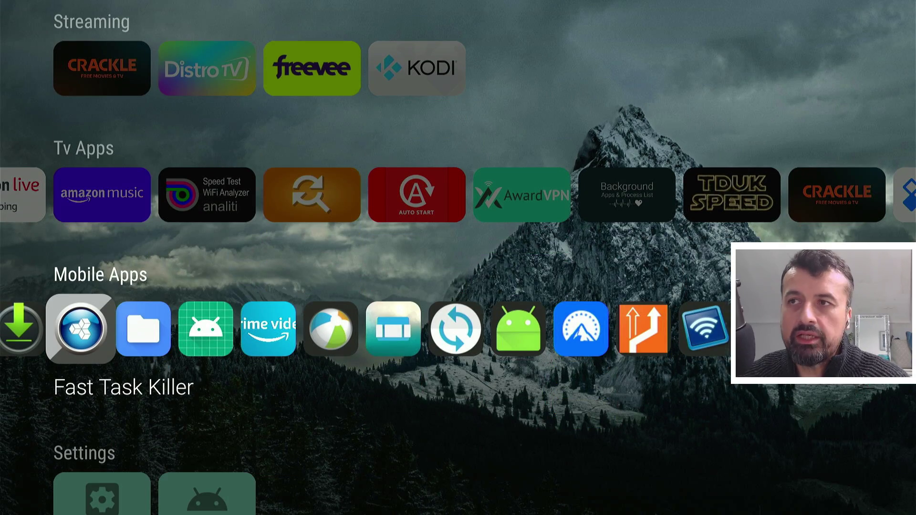
{"action": "key", "text": "Up"}
{"action": "key", "text": "Up"}
{"action": "key", "text": "Up"}
{"action": "key", "text": "Down"}
{"action": "key", "text": "Down"}
{"action": "key", "text": "Down"}
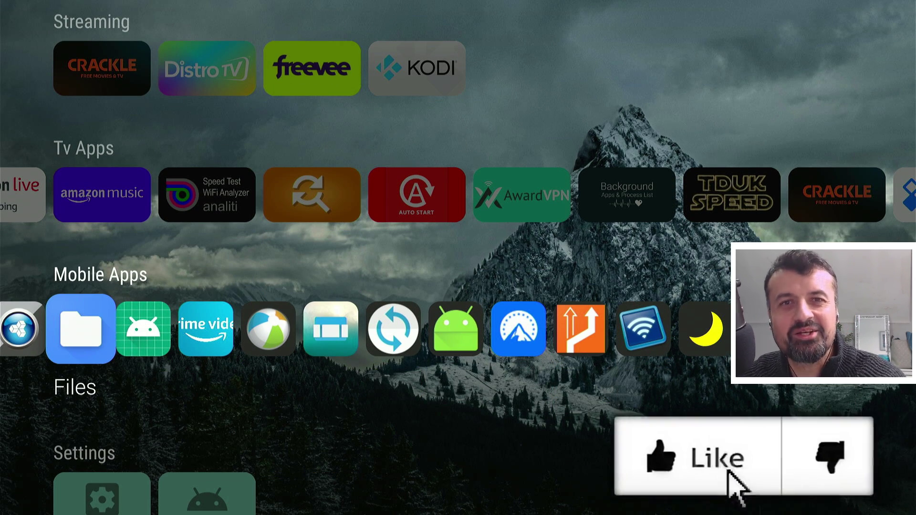
{"action": "key", "text": "Up"}
{"action": "key", "text": "Up"}
{"action": "key", "text": "Up"}
{"action": "key", "text": "Up"}
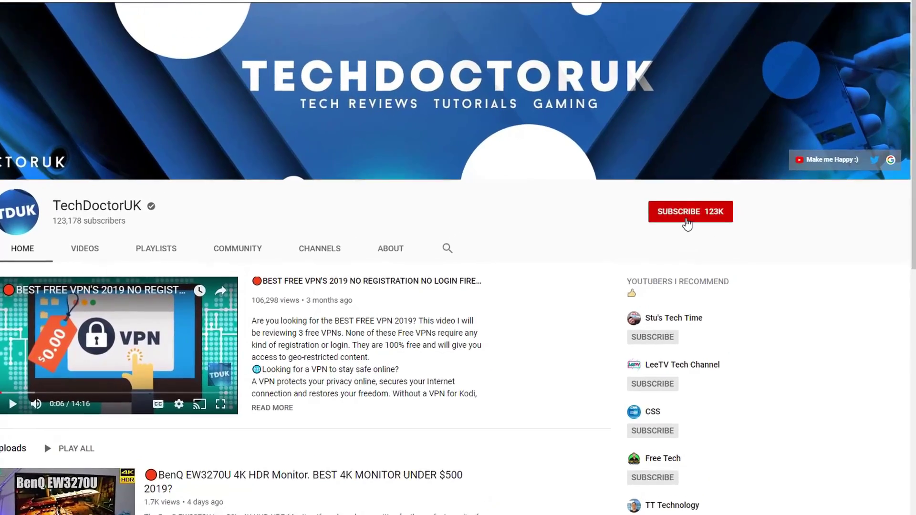
- Subscribe to TechDoctorUK and turn on the bell for all new-video notifications
{"action": "left_click", "coordinate": [727, 195]}
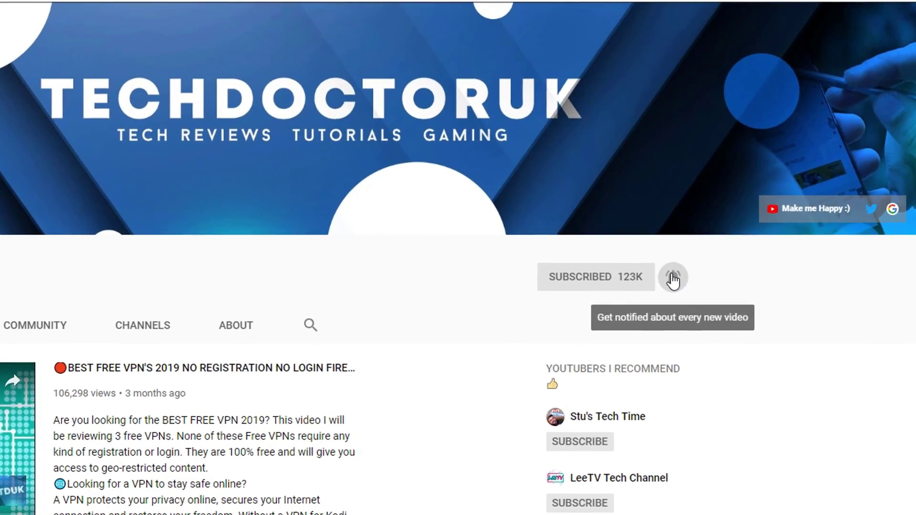
{"action": "left_click", "coordinate": [672, 279]}
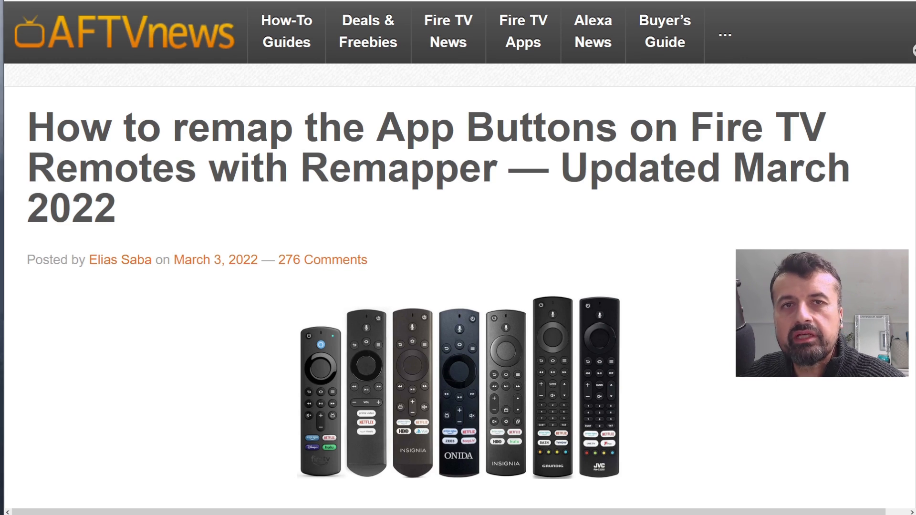
- Scroll the AFTVnews Remapper article down to Important Limitations and the first Guide step
{"action": "scroll", "coordinate": [458, 258], "scroll_direction": "down", "scroll_amount": 1}
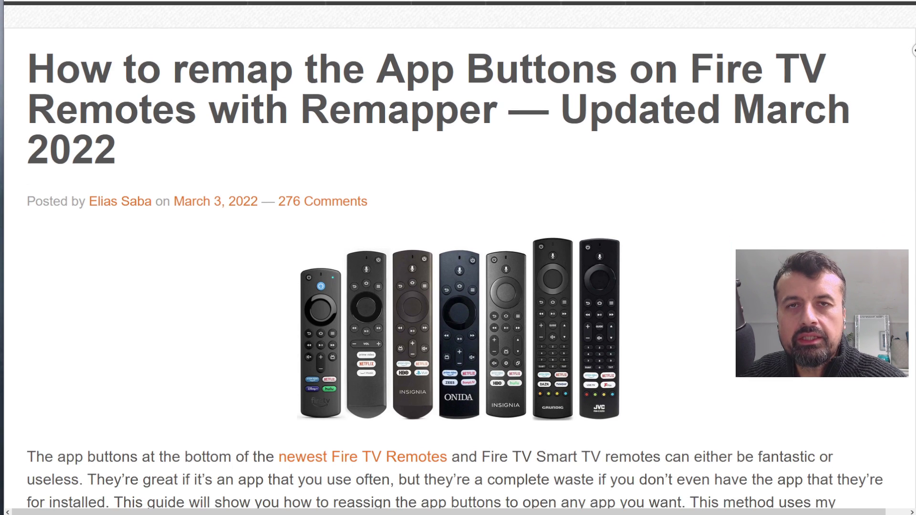
{"action": "scroll", "coordinate": [458, 258], "scroll_direction": "down", "scroll_amount": 1}
{"action": "scroll", "coordinate": [457, 257], "scroll_direction": "down", "scroll_amount": 1}
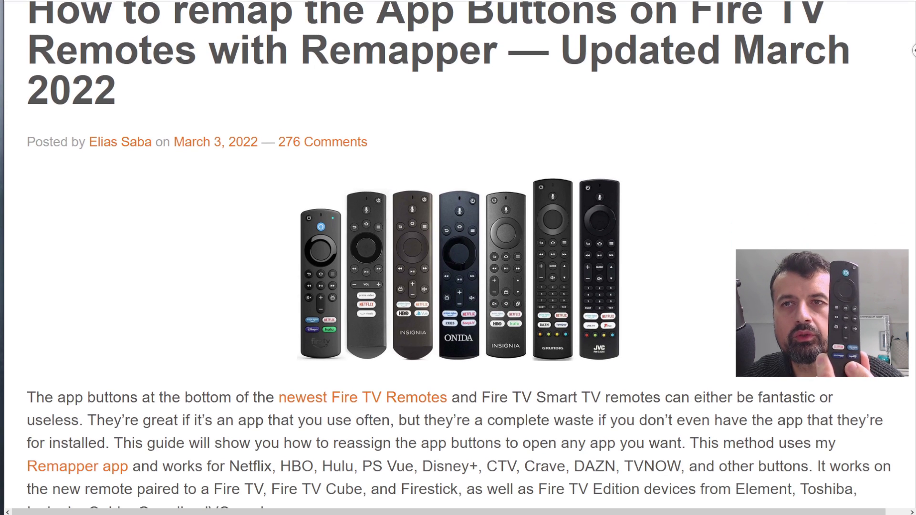
{"action": "scroll", "coordinate": [458, 258], "scroll_direction": "down", "scroll_amount": 1}
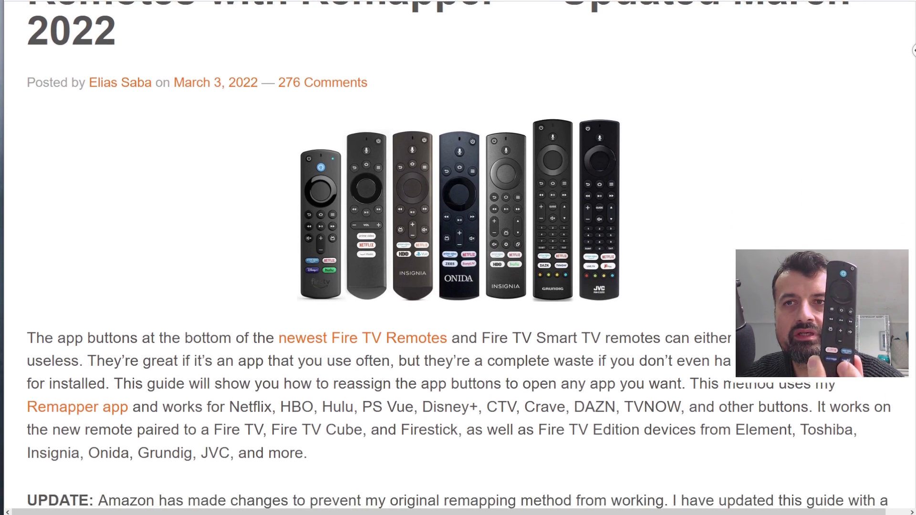
{"action": "scroll", "coordinate": [458, 258], "scroll_direction": "down", "scroll_amount": 1}
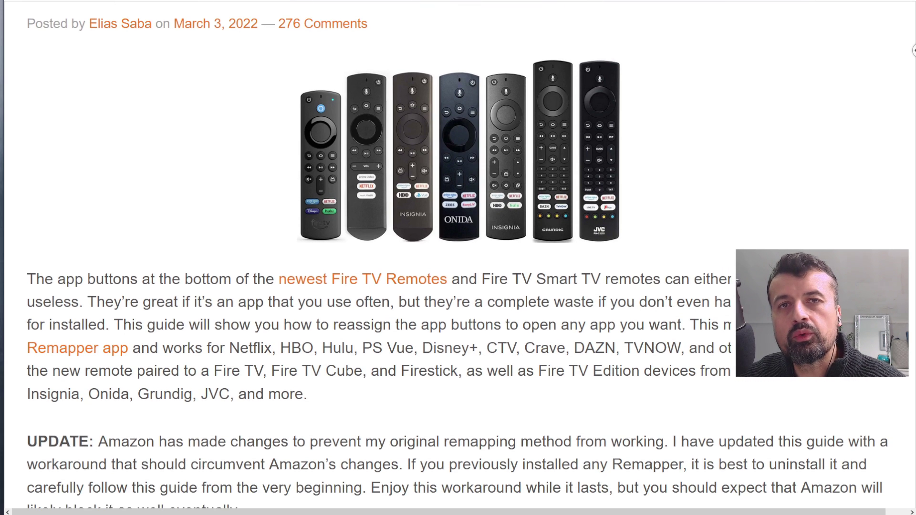
{"action": "scroll", "coordinate": [458, 257], "scroll_direction": "down", "scroll_amount": 1}
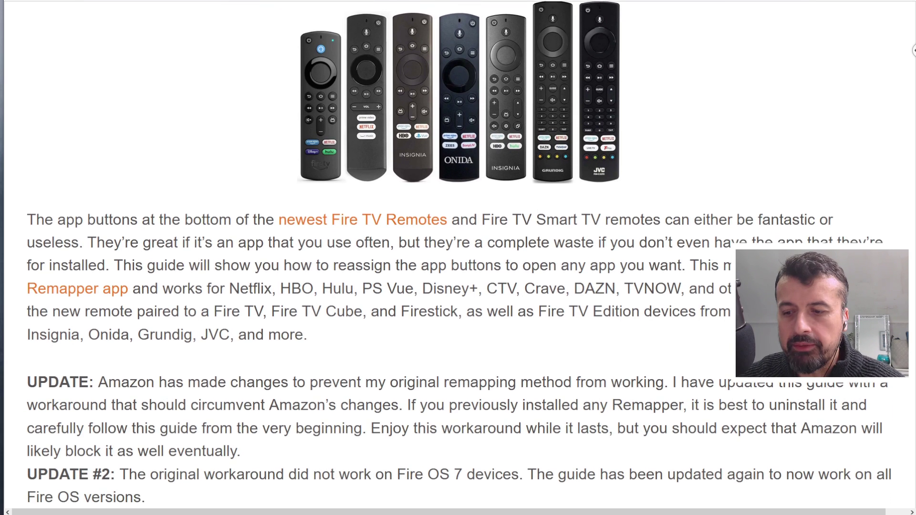
{"action": "scroll", "coordinate": [458, 258], "scroll_direction": "down", "scroll_amount": 1}
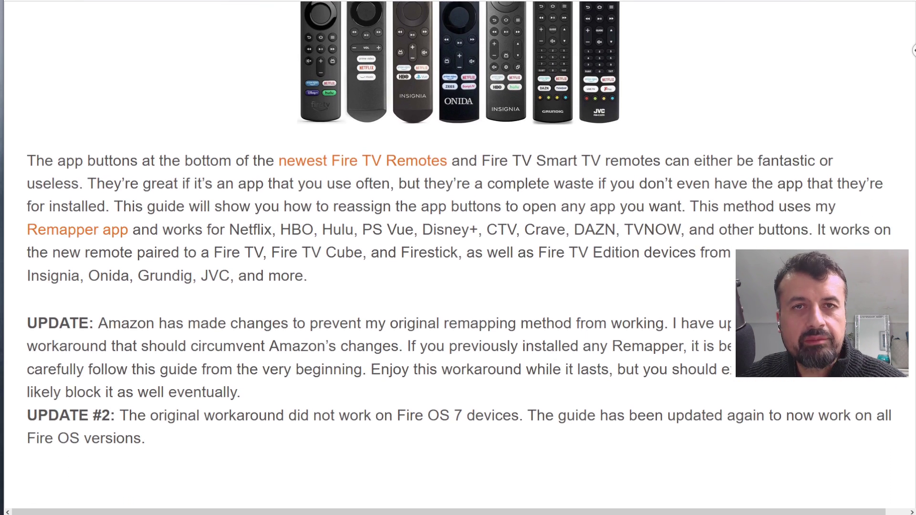
{"action": "scroll", "coordinate": [457, 257], "scroll_direction": "down", "scroll_amount": 1}
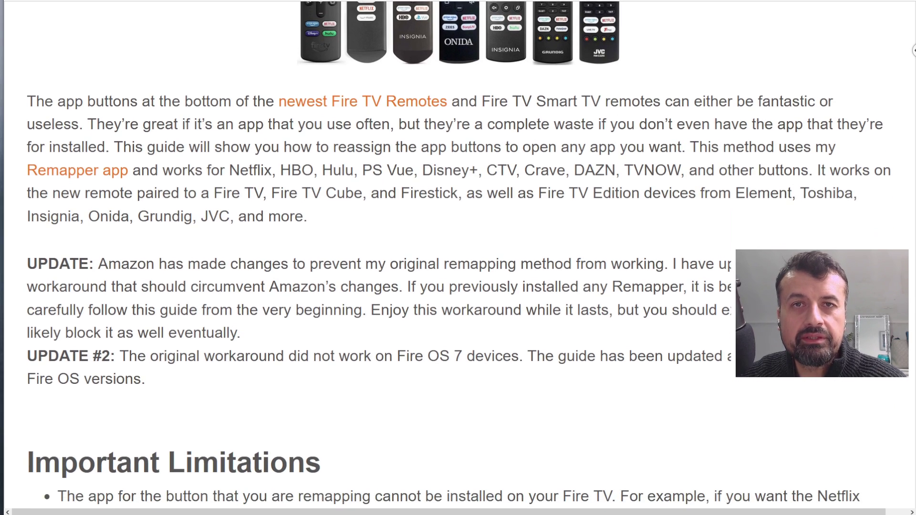
{"action": "scroll", "coordinate": [458, 258], "scroll_direction": "down", "scroll_amount": 1}
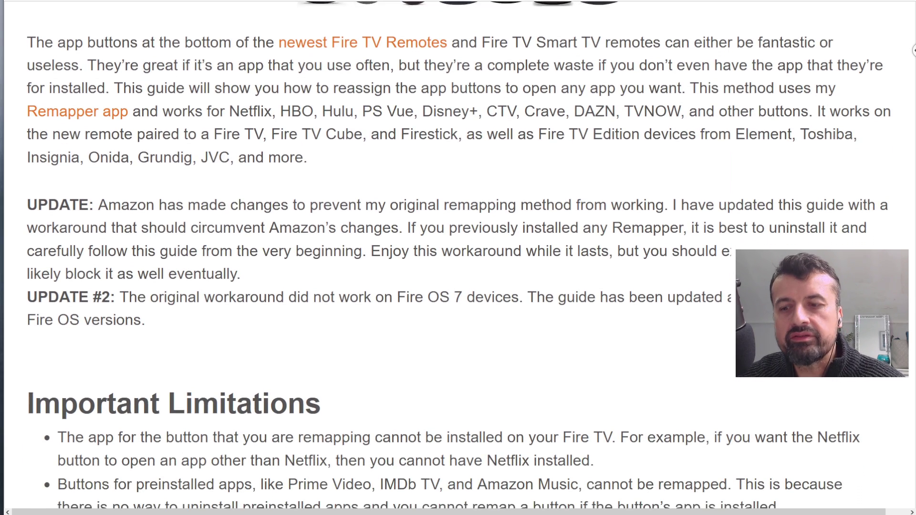
{"action": "scroll", "coordinate": [458, 258], "scroll_direction": "down", "scroll_amount": 1}
{"action": "scroll", "coordinate": [457, 258], "scroll_direction": "down", "scroll_amount": 1}
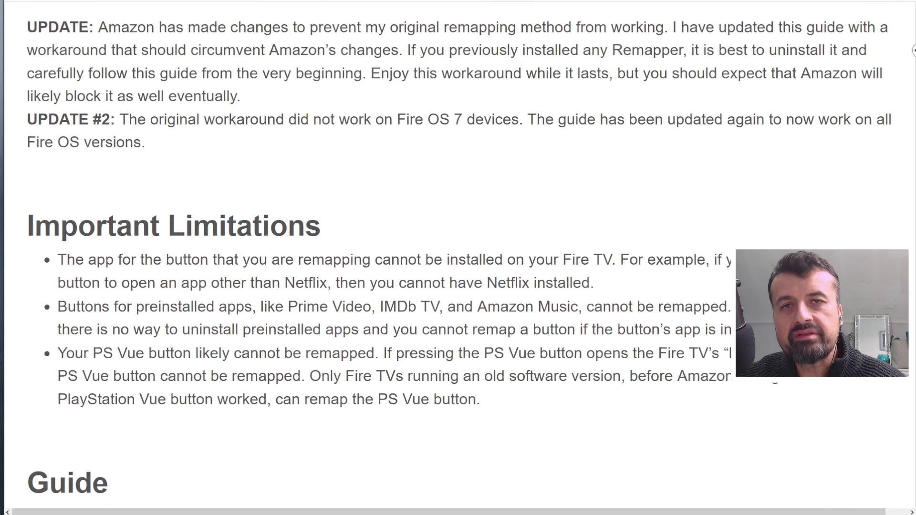
{"action": "scroll", "coordinate": [457, 258], "scroll_direction": "down", "scroll_amount": 1}
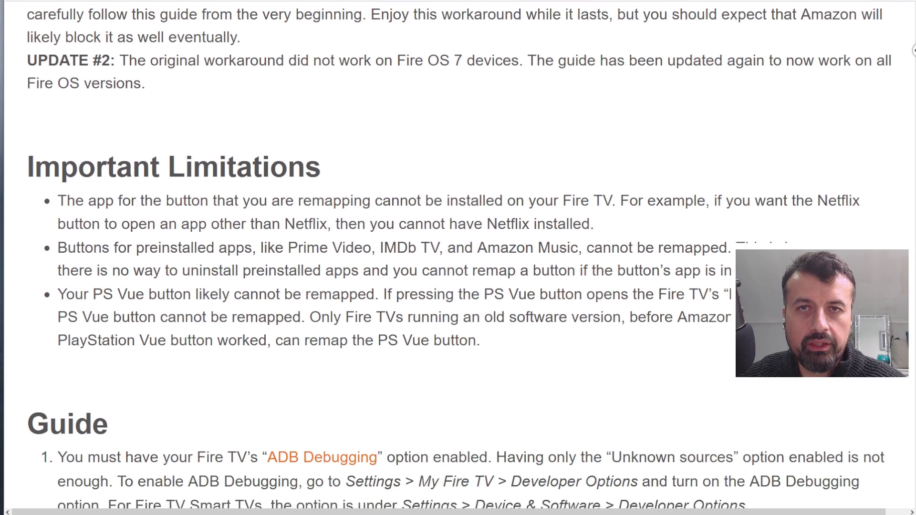
{"action": "scroll", "coordinate": [458, 257], "scroll_direction": "down", "scroll_amount": 1}
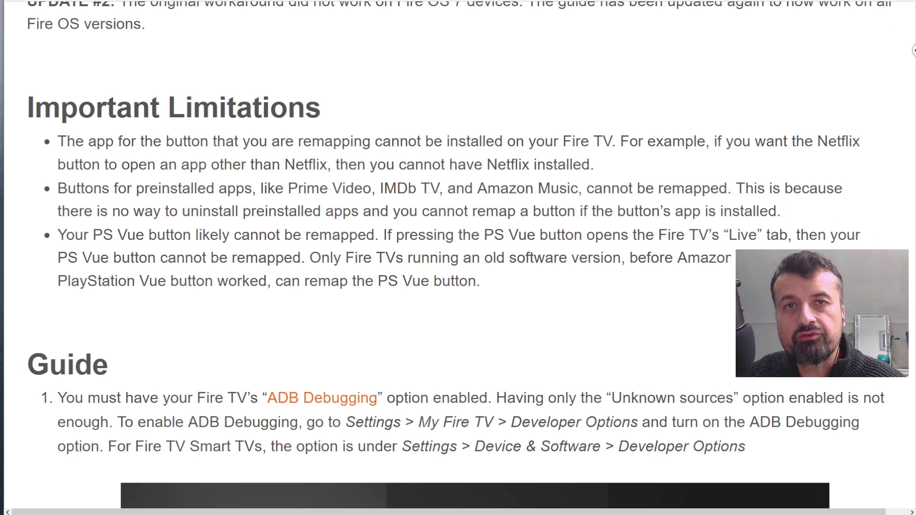
{"action": "scroll", "coordinate": [458, 258], "scroll_direction": "down", "scroll_amount": 1}
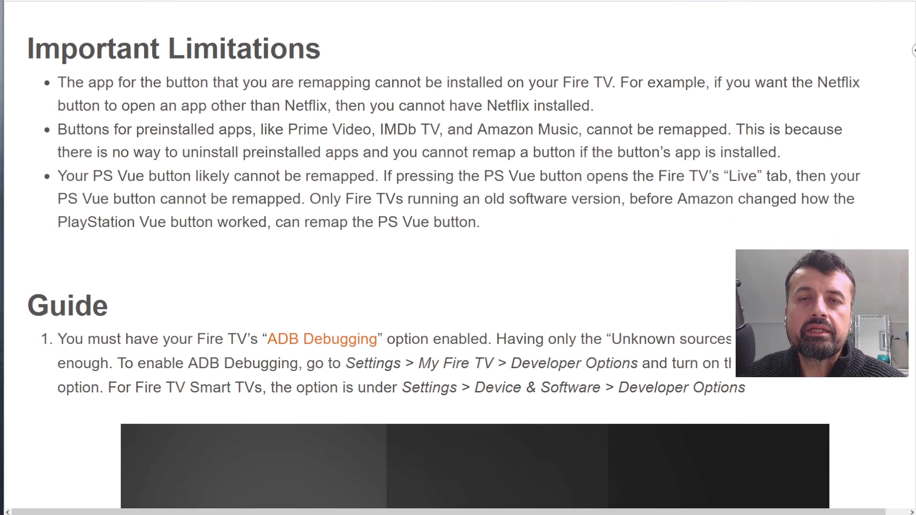
{"action": "scroll", "coordinate": [458, 257], "scroll_direction": "down", "scroll_amount": 1}
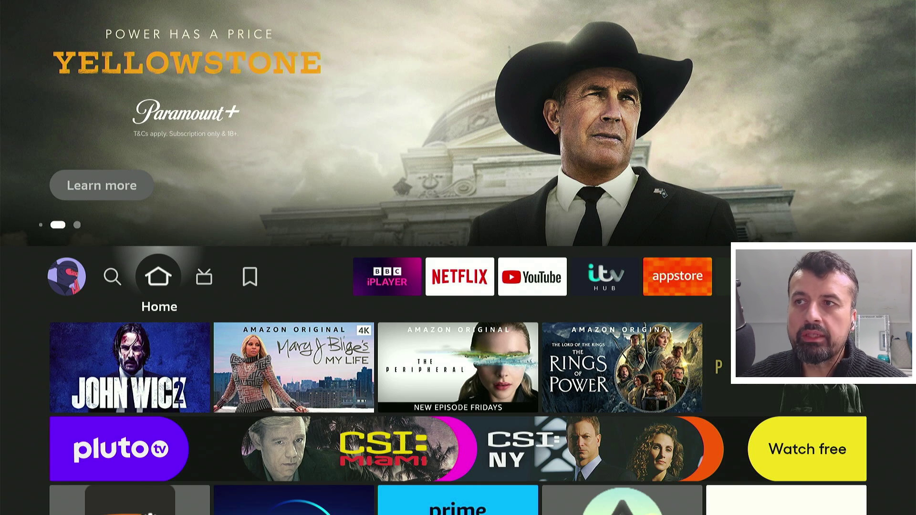
- Launch Downloader from Recently Used Apps and select its URL entry field
{"action": "key", "text": "Down"}
{"action": "key", "text": "Down"}
{"action": "key", "text": "Down"}
{"action": "key", "text": "Right"}
{"action": "key", "text": "Right"}
{"action": "key", "text": "Right"}
{"action": "key", "text": "Right"}
{"action": "key", "text": "Right"}
{"action": "key", "text": "Right"}
{"action": "key", "text": "Right"}
{"action": "key", "text": "Right"}
{"action": "key", "text": "Right"}
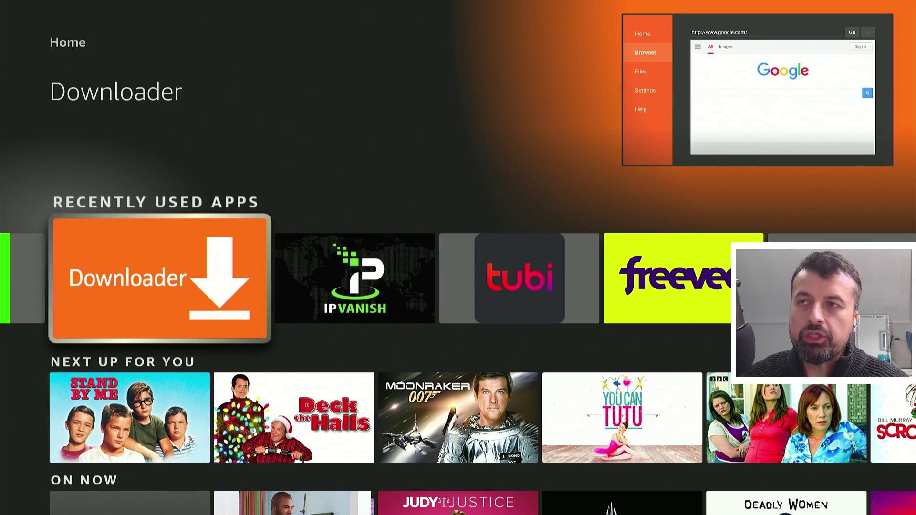
{"action": "key", "text": "Return"}
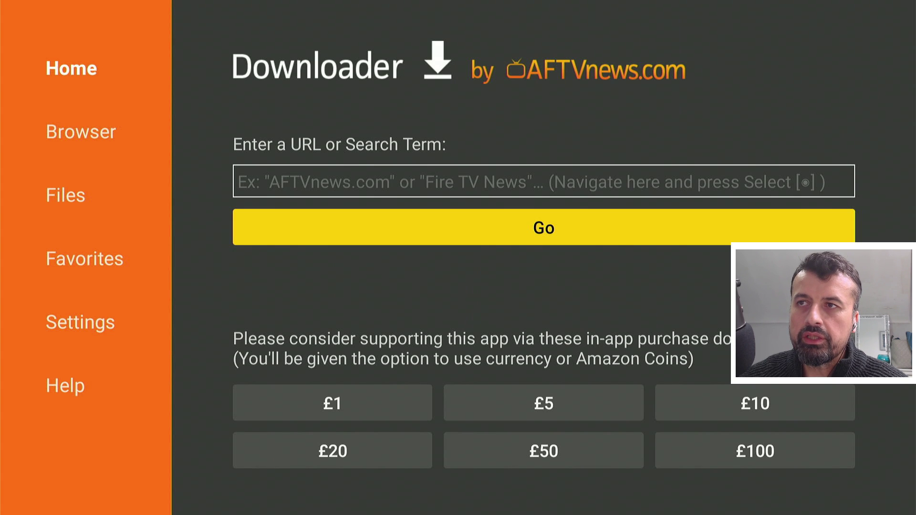
{"action": "key", "text": "Up"}
{"action": "key", "text": "Return"}
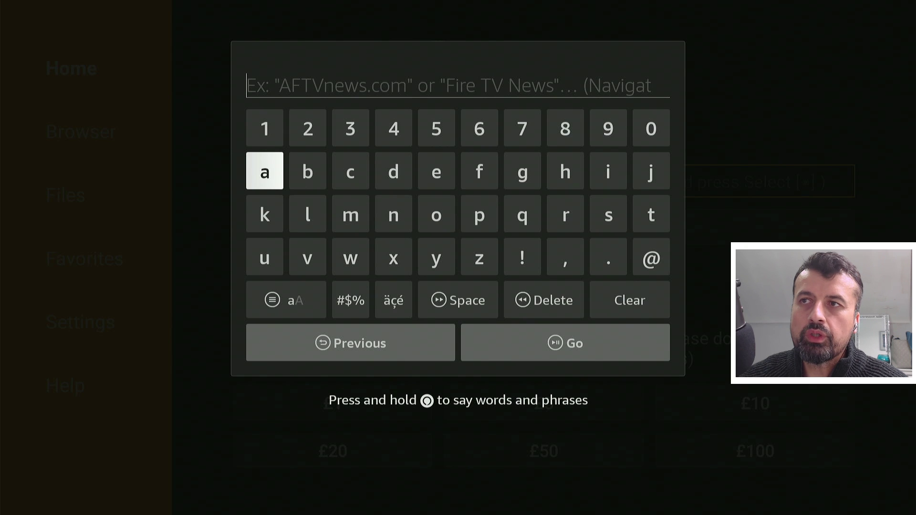
- Enter code 5340 on the on-screen keyboard and load the website
{"action": "key", "text": "Up"}
{"action": "key", "text": "Right"}
{"action": "key", "text": "Right"}
{"action": "key", "text": "Right"}
{"action": "key", "text": "Right"}
{"action": "key", "text": "Return"}
{"action": "key", "text": "Left"}
{"action": "key", "text": "Left"}
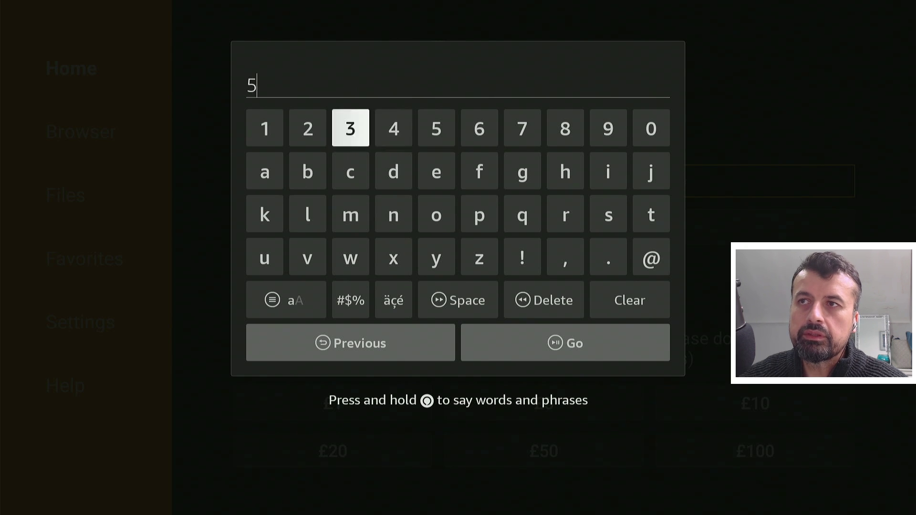
{"action": "key", "text": "Return"}
{"action": "key", "text": "Right"}
{"action": "key", "text": "Return"}
{"action": "key", "text": "Left"}
{"action": "key", "text": "Left"}
{"action": "key", "text": "Left"}
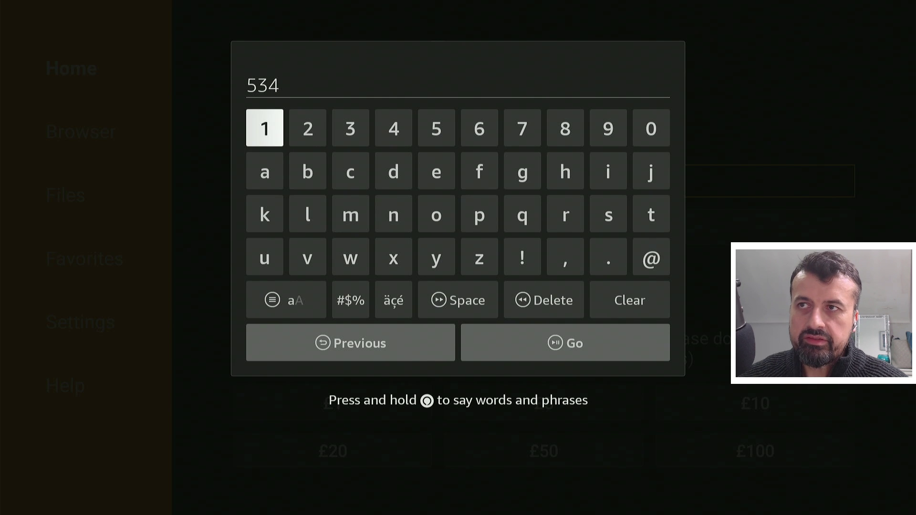
{"action": "key", "text": "Left"}
{"action": "key", "text": "Return"}
{"action": "key", "text": "Right"}
{"action": "key", "text": "Right"}
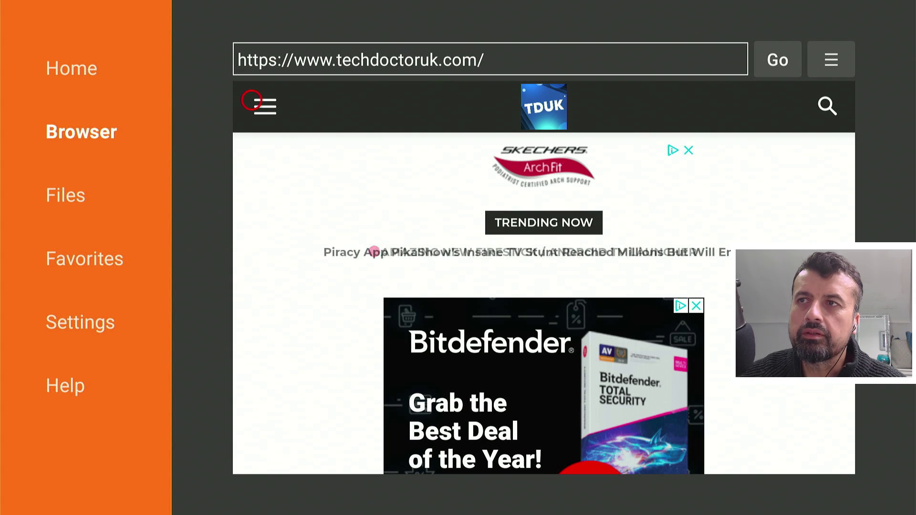
- Go to Tutorials > Projectivy Launcher through the site menu and scroll to Remap Software
{"action": "left_click", "coordinate": [251, 100]}
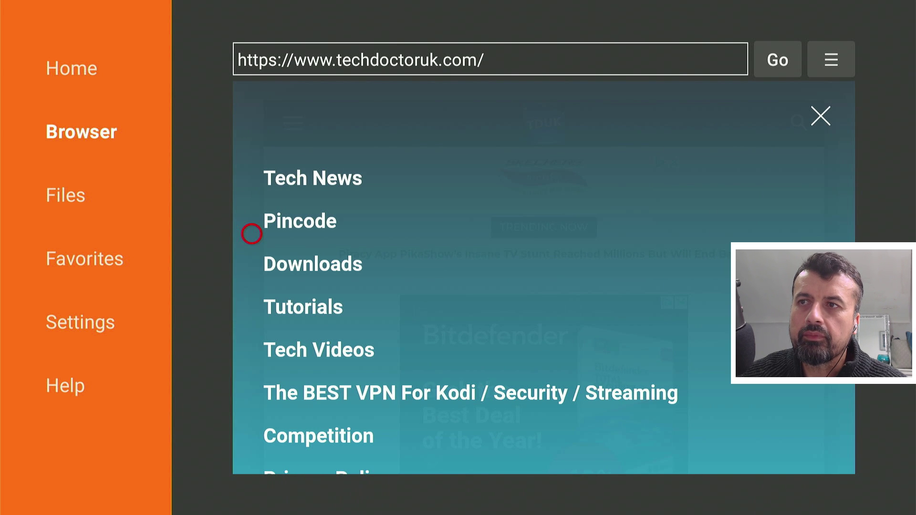
{"action": "left_click", "coordinate": [291, 308]}
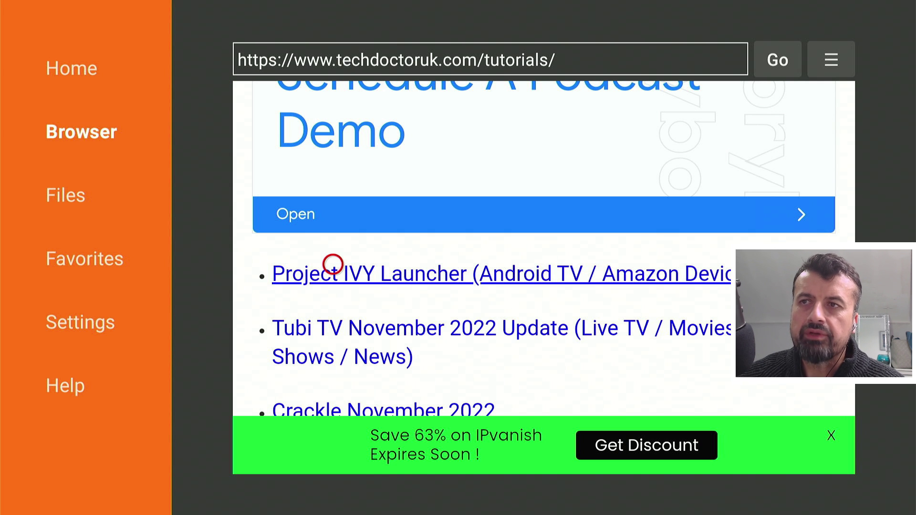
{"action": "left_click", "coordinate": [333, 263]}
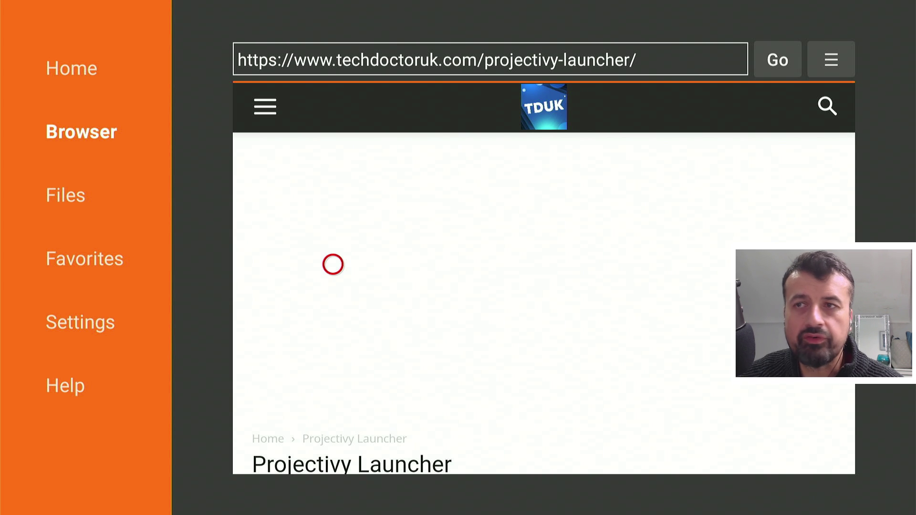
{"action": "scroll", "coordinate": [332, 455], "scroll_direction": "down", "scroll_amount": 2}
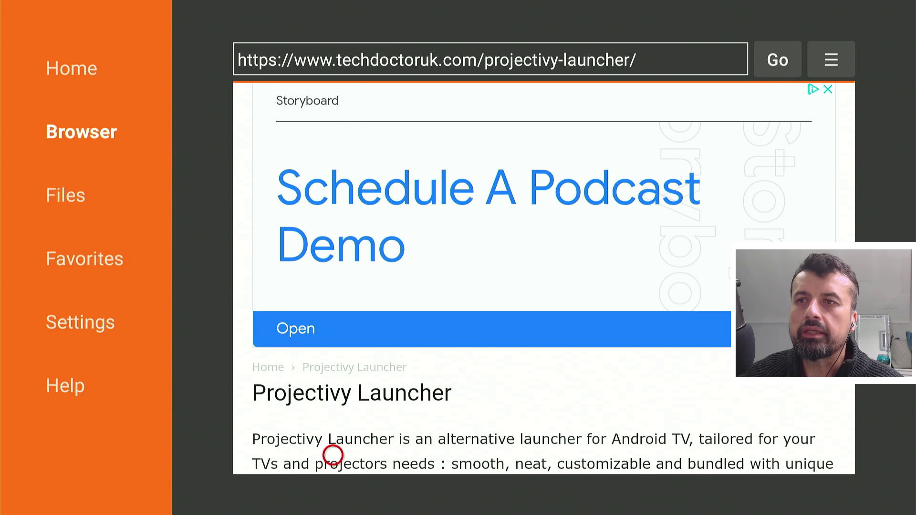
{"action": "scroll", "coordinate": [333, 456], "scroll_direction": "down", "scroll_amount": 10}
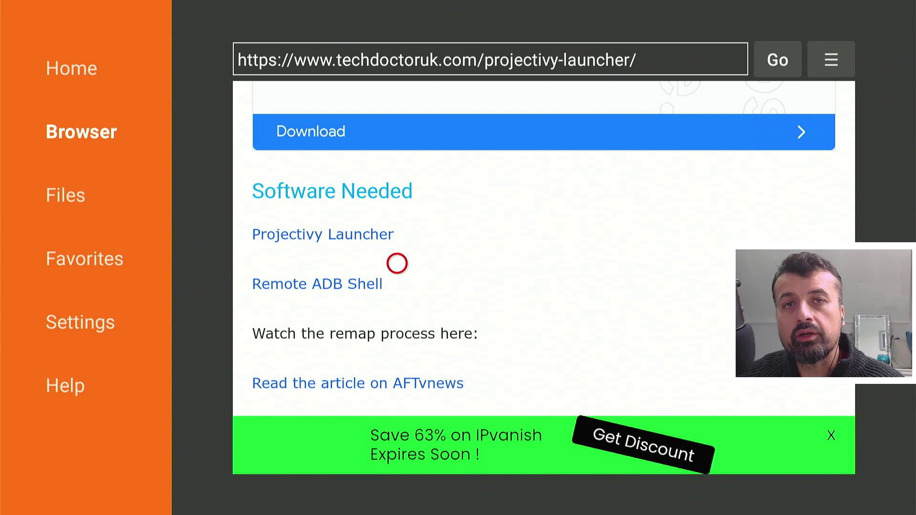
{"action": "scroll", "coordinate": [397, 263], "scroll_direction": "down", "scroll_amount": 1}
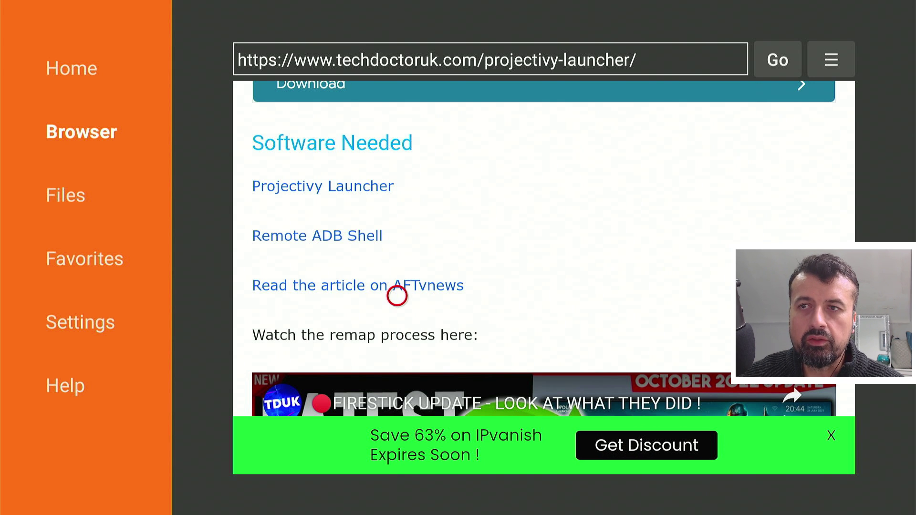
{"action": "scroll", "coordinate": [397, 455], "scroll_direction": "down", "scroll_amount": 5}
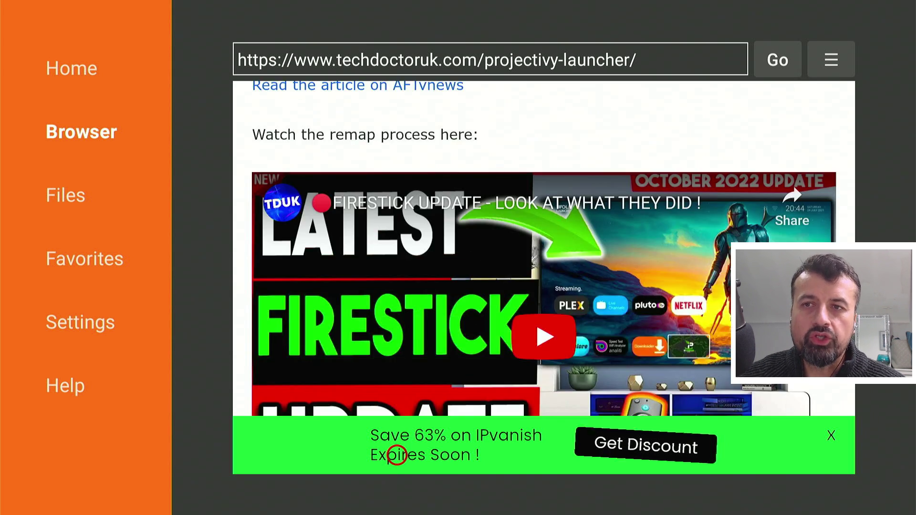
- Scroll the Projectivy Launcher page down to the Remap Commands block and Disney+ commands
{"action": "scroll", "coordinate": [397, 454], "scroll_direction": "down", "scroll_amount": 7}
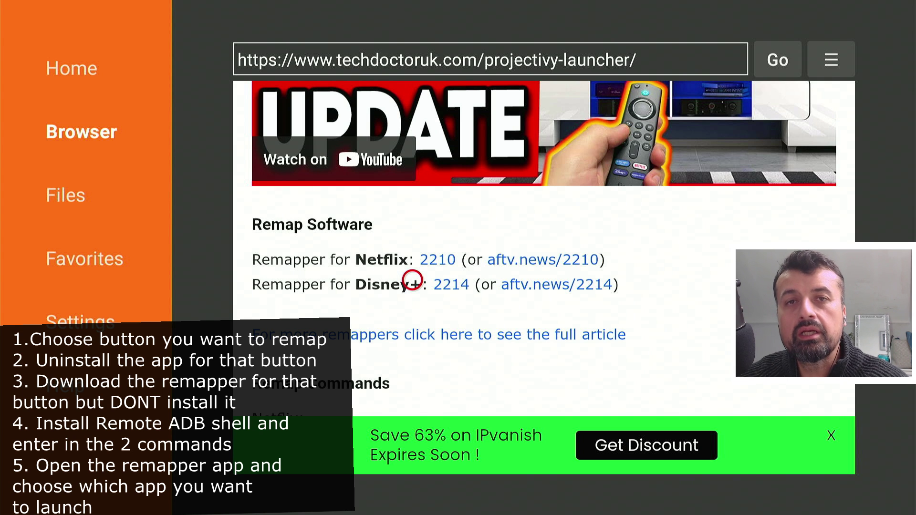
{"action": "scroll", "coordinate": [413, 279], "scroll_direction": "up", "scroll_amount": 2}
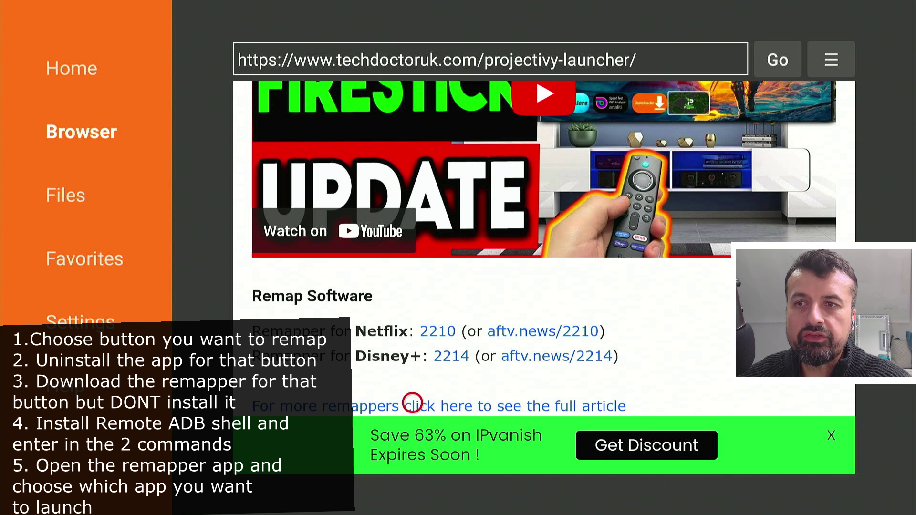
{"action": "scroll", "coordinate": [412, 455], "scroll_direction": "down", "scroll_amount": 1}
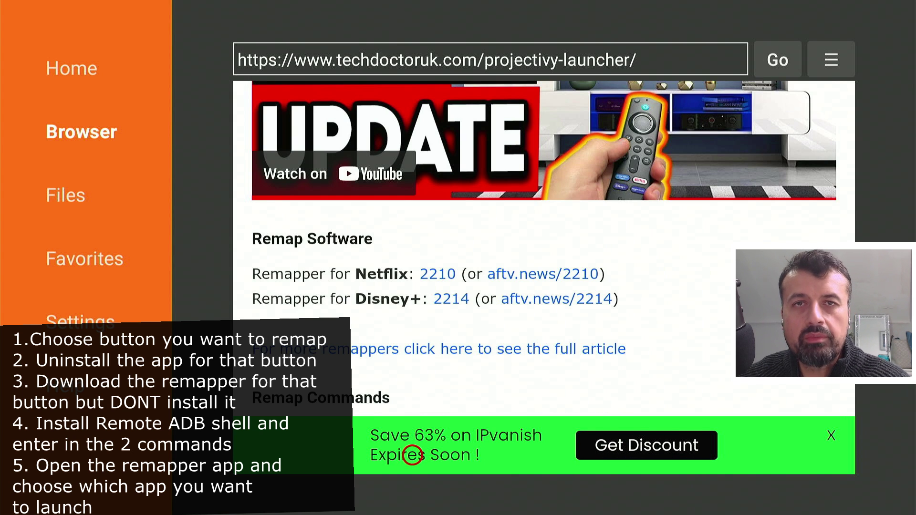
{"action": "scroll", "coordinate": [413, 455], "scroll_direction": "down", "scroll_amount": 1}
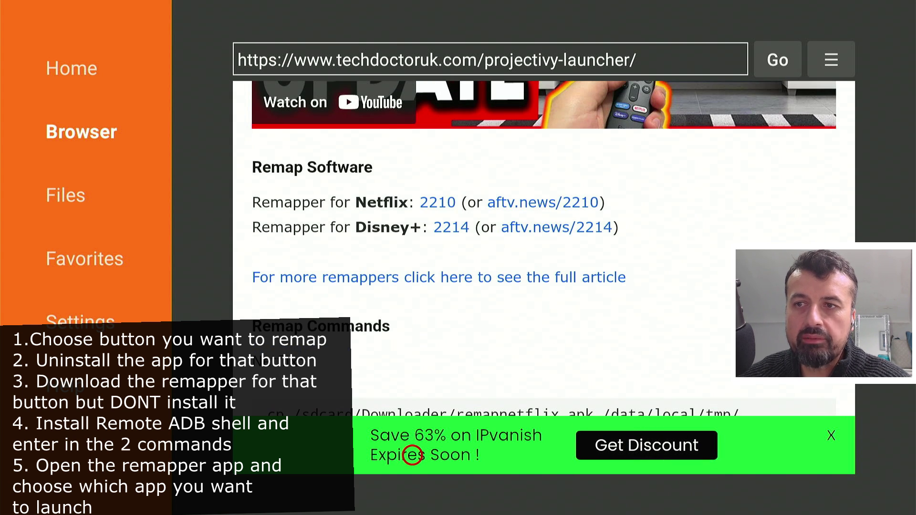
{"action": "scroll", "coordinate": [412, 455], "scroll_direction": "down", "scroll_amount": 3}
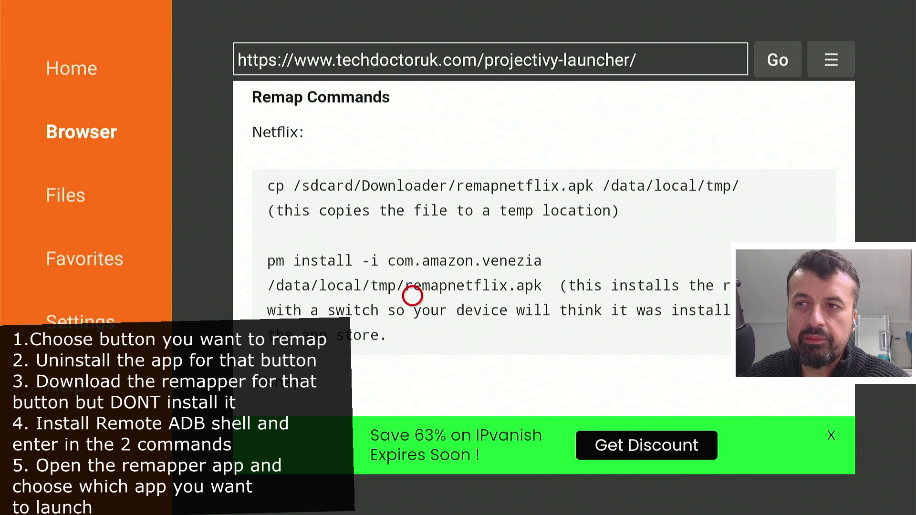
{"action": "scroll", "coordinate": [413, 456], "scroll_direction": "down", "scroll_amount": 2}
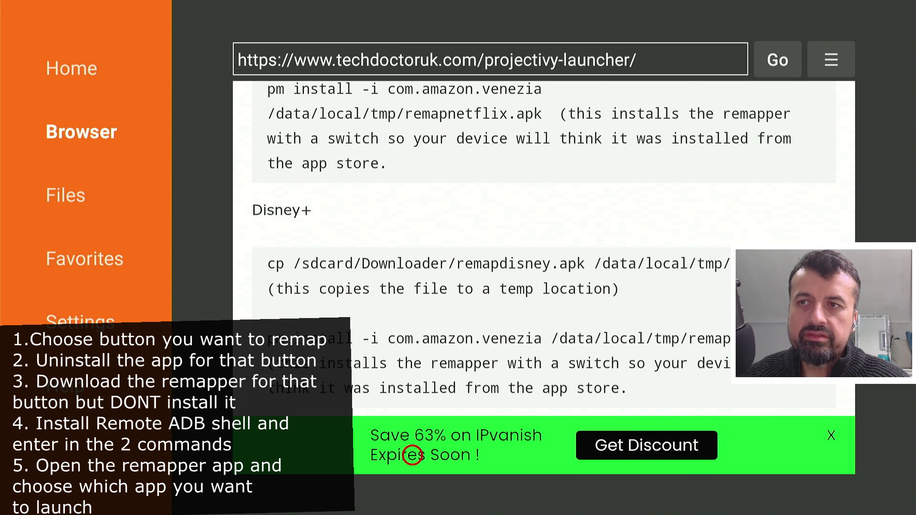
{"action": "scroll", "coordinate": [413, 456], "scroll_direction": "down", "scroll_amount": 1}
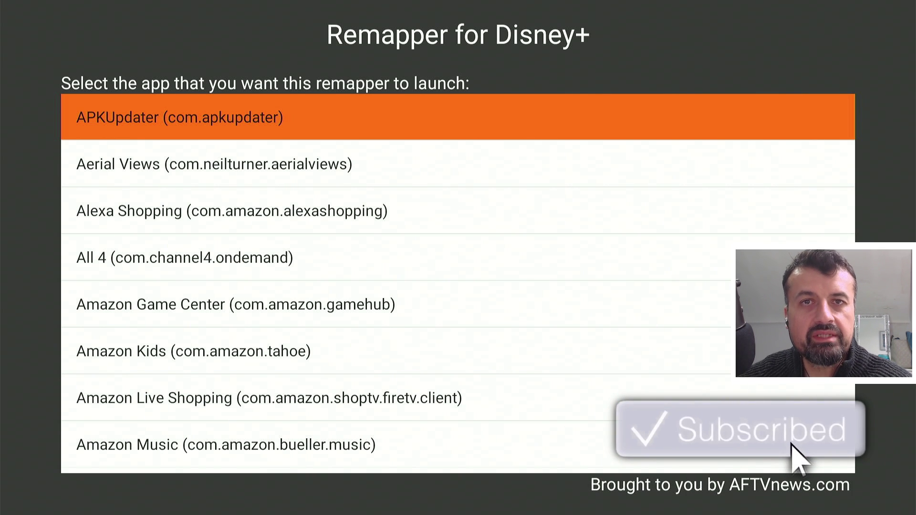
- Pick Projectivy Launcher in the Remapper for Disney+ app list as the app to launch
{"action": "key", "text": "Down"}
{"action": "key", "text": "Down"}
{"action": "key", "text": "Down"}
{"action": "key", "text": "Down"}
{"action": "key", "text": "Down"}
{"action": "key", "text": "Down"}
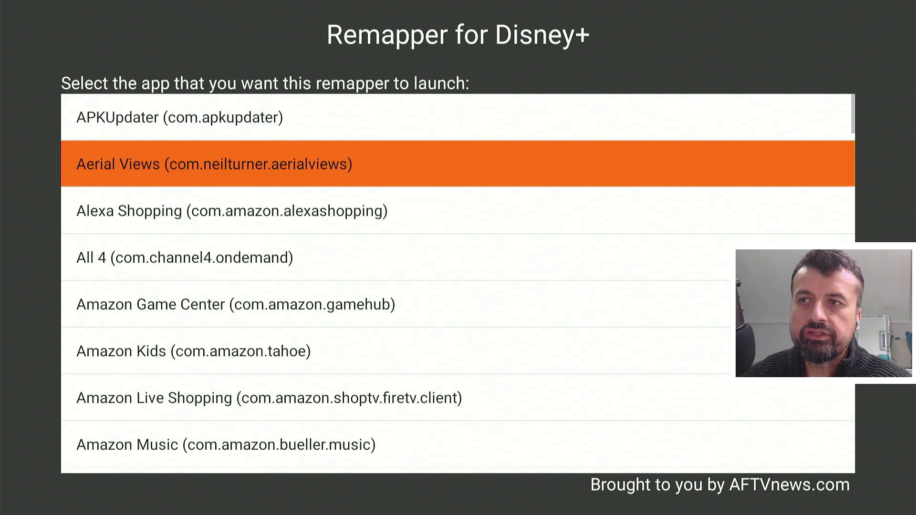
{"action": "key", "text": "Down"}
{"action": "key", "text": "Down"}
{"action": "key", "text": "Down"}
{"action": "key", "text": "Down"}
{"action": "key", "text": "Down"}
{"action": "key", "text": "Down"}
{"action": "key", "text": "Down"}
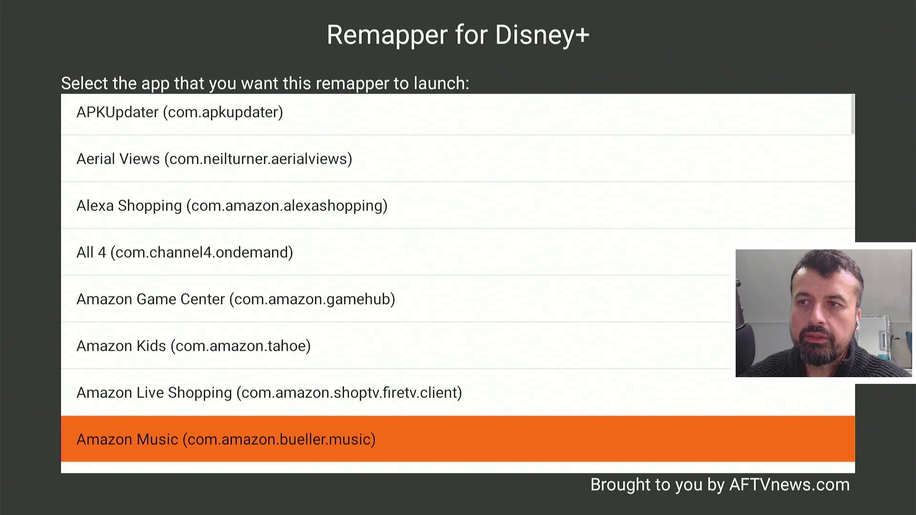
{"action": "key", "text": "Down"}
{"action": "key", "text": "Down"}
{"action": "key", "text": "Down"}
{"action": "key", "text": "Down"}
{"action": "key", "text": "Down"}
{"action": "key", "text": "Down"}
{"action": "key", "text": "Down"}
{"action": "key", "text": "Down"}
{"action": "key", "text": "Down"}
{"action": "key", "text": "Down"}
{"action": "key", "text": "Down"}
{"action": "key", "text": "Down"}
{"action": "key", "text": "Down"}
{"action": "key", "text": "Down"}
{"action": "key", "text": "Down"}
{"action": "key", "text": "Down"}
{"action": "key", "text": "Down"}
{"action": "key", "text": "Down"}
{"action": "key", "text": "Down"}
{"action": "key", "text": "Down"}
{"action": "key", "text": "Down"}
{"action": "key", "text": "Down"}
{"action": "key", "text": "Down"}
{"action": "key", "text": "Down"}
{"action": "key", "text": "Down"}
{"action": "key", "text": "Down"}
{"action": "key", "text": "Down"}
{"action": "key", "text": "Down"}
{"action": "key", "text": "Down"}
{"action": "key", "text": "Down"}
{"action": "key", "text": "Down"}
{"action": "key", "text": "Down"}
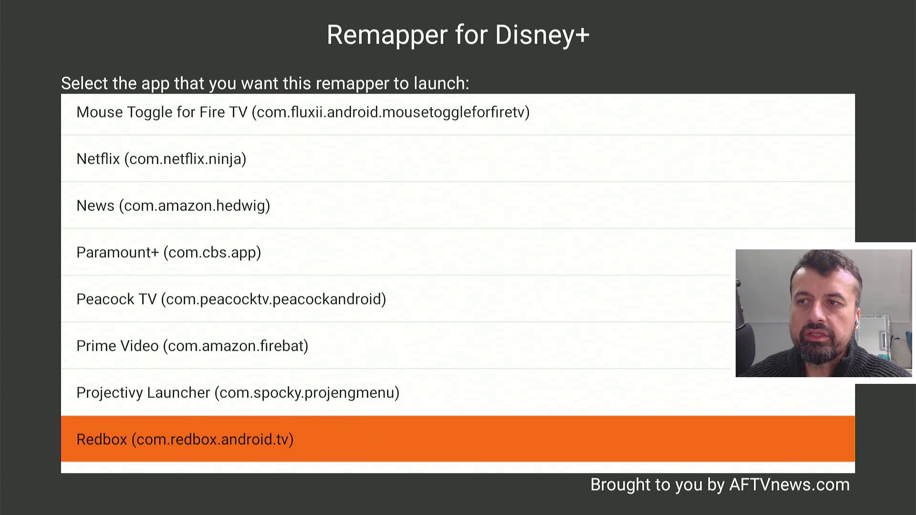
{"action": "key", "text": "Up"}
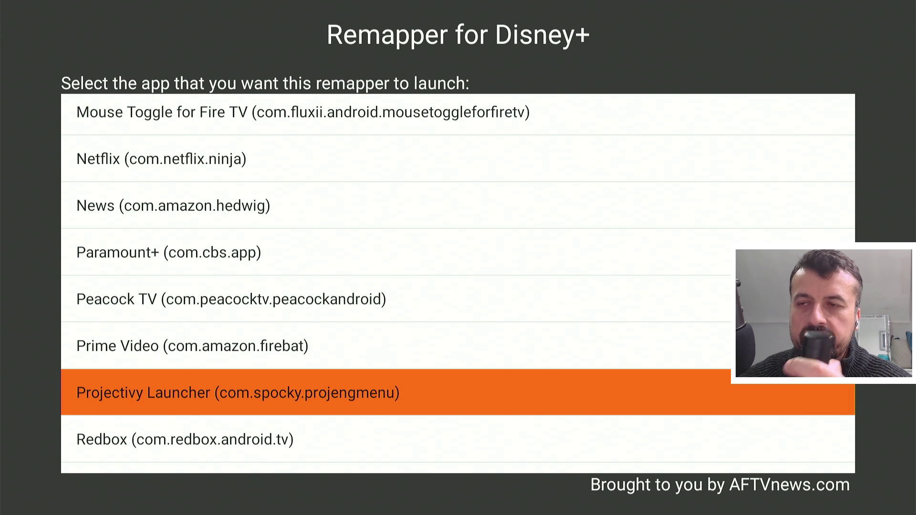
{"action": "key", "text": "Return"}
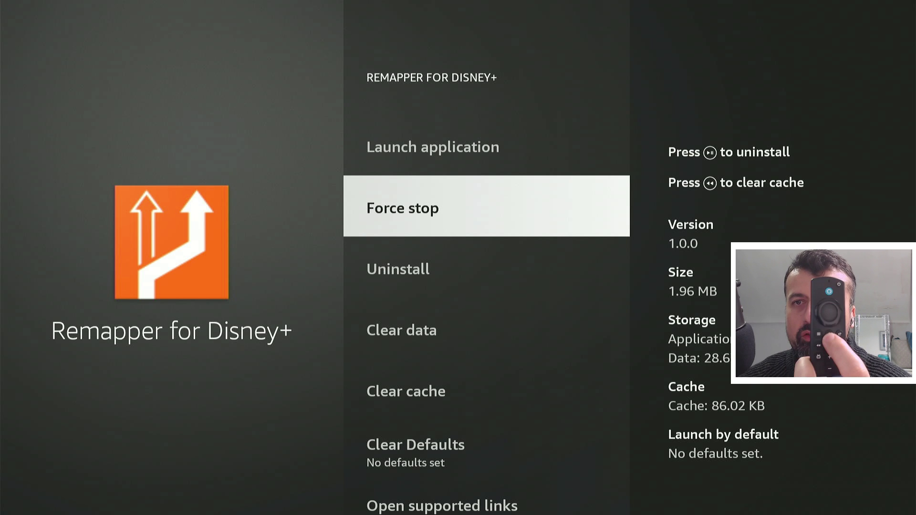
- Return home and test the remapped Disney+ button, which opens Projectivy Launcher
{"action": "key", "text": "Home"}
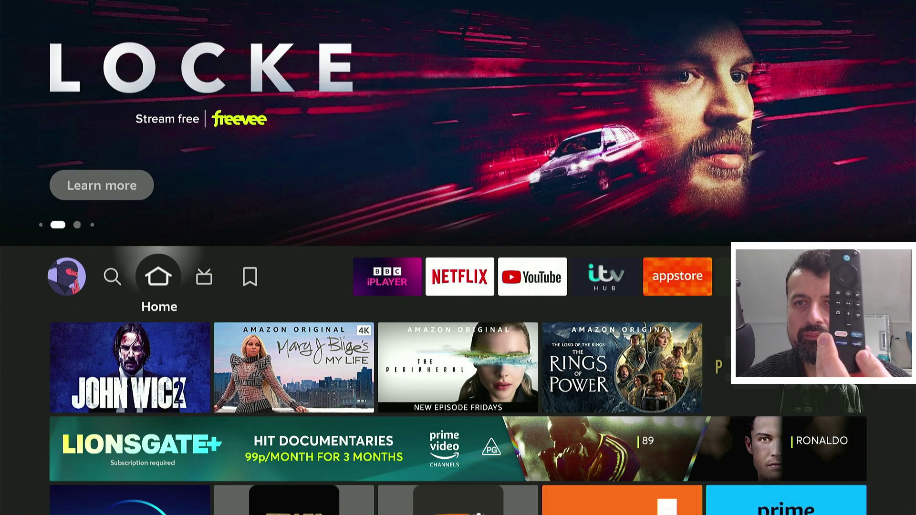
{"action": "key", "text": "Return"}
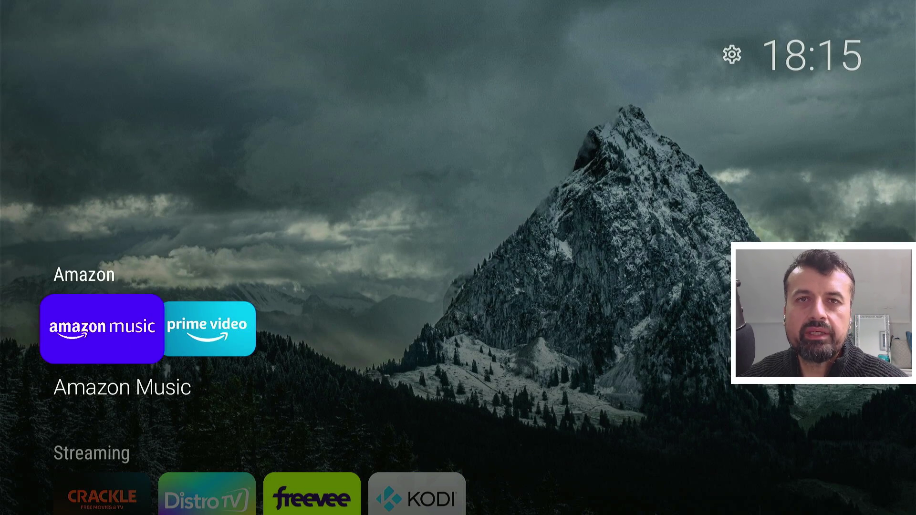
{"action": "key", "text": "Down"}
{"action": "key", "text": "Down"}
{"action": "key", "text": "Down"}
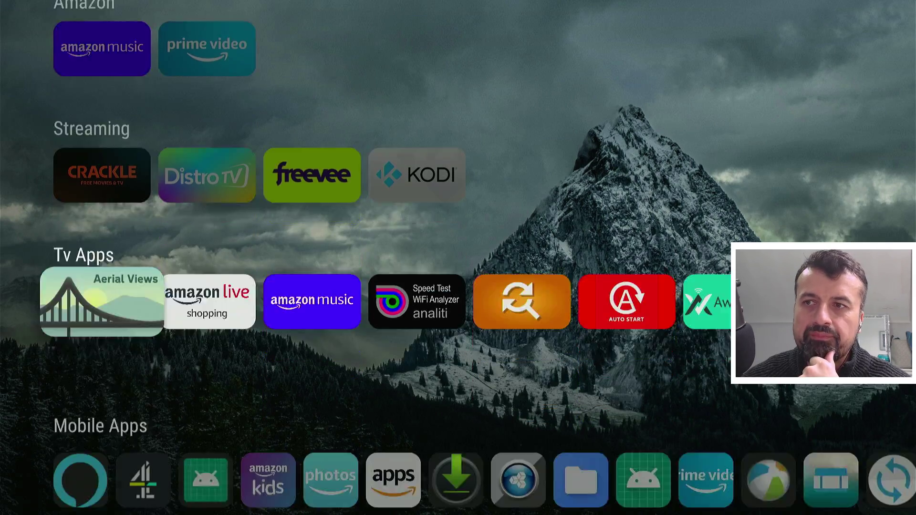
- Open the Aerial Views tile in the Tv Apps row to reach its settings
{"action": "key", "text": "Up"}
{"action": "key", "text": "Up"}
{"action": "key", "text": "Right"}
{"action": "key", "text": "Left"}
{"action": "key", "text": "Down"}
{"action": "key", "text": "Right"}
{"action": "key", "text": "Left"}
{"action": "key", "text": "Return"}
- Exit Aerial Views settings, dismiss the Background Apps list, and return to the Amazon row
{"action": "key", "text": "Down"}
{"action": "key", "text": "Down"}
{"action": "key", "text": "Down"}
{"action": "key", "text": "Down"}
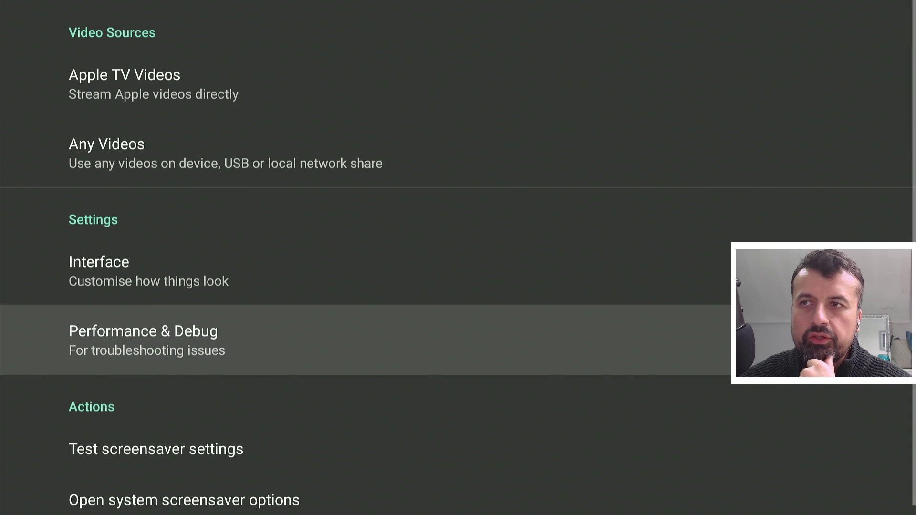
{"action": "key", "text": "Up"}
{"action": "key", "text": "Up"}
{"action": "key", "text": "Up"}
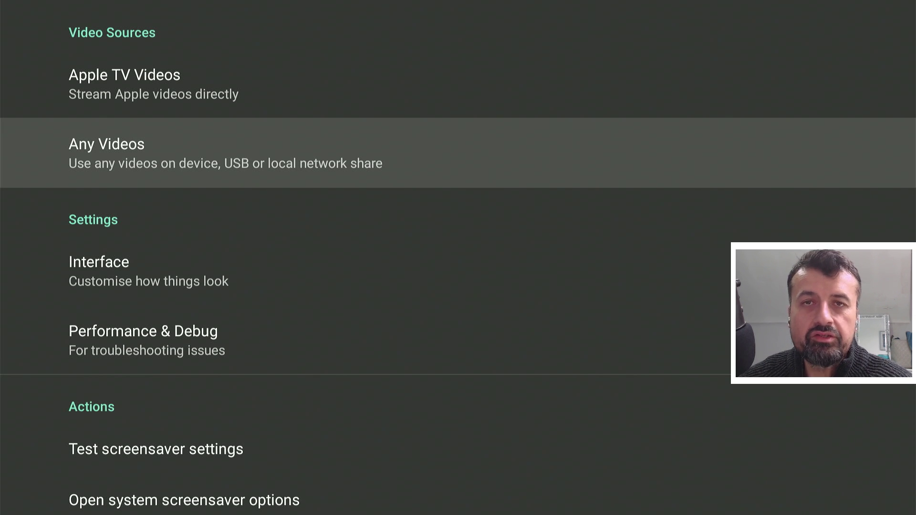
{"action": "key", "text": "Escape"}
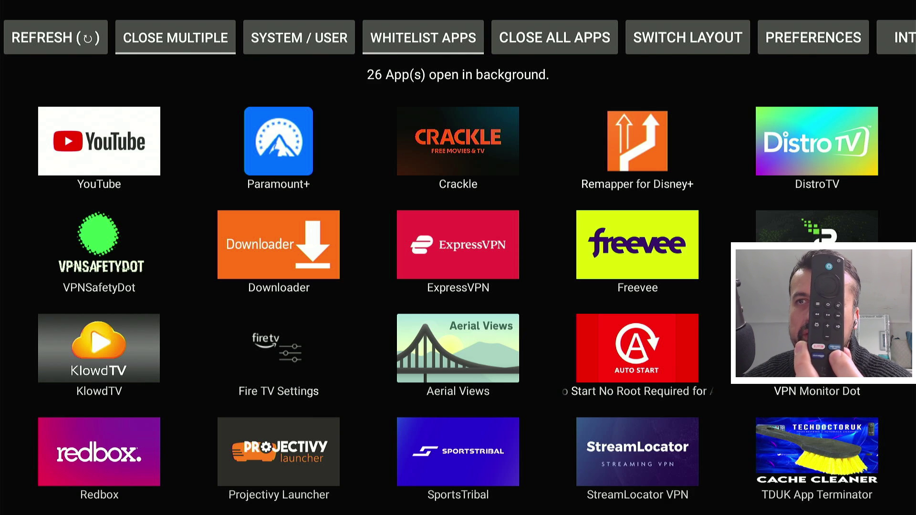
{"action": "key", "text": "Escape"}
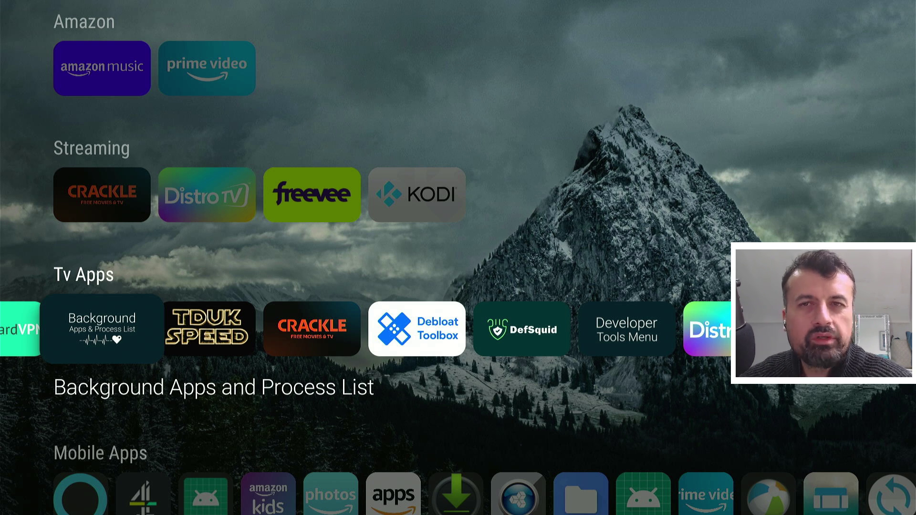
{"action": "key", "text": "Down"}
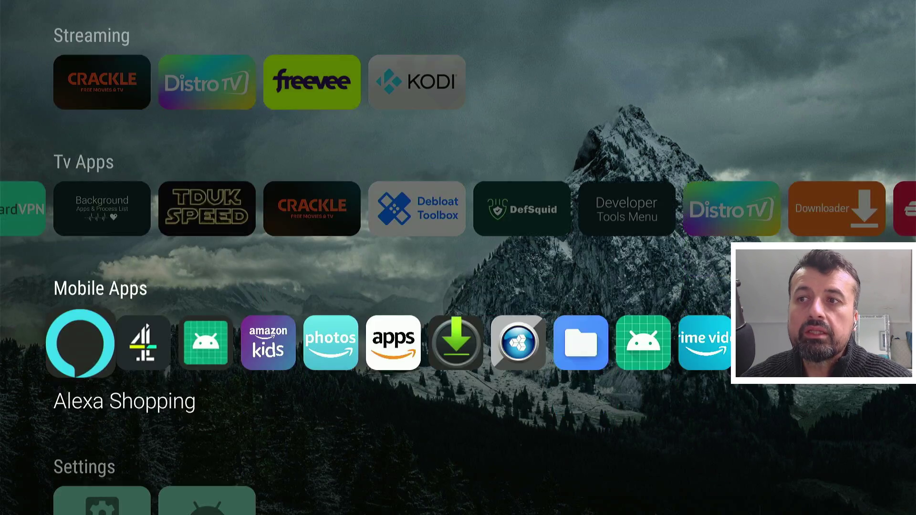
{"action": "key", "text": "Up"}
{"action": "key", "text": "Up"}
{"action": "key", "text": "Up"}
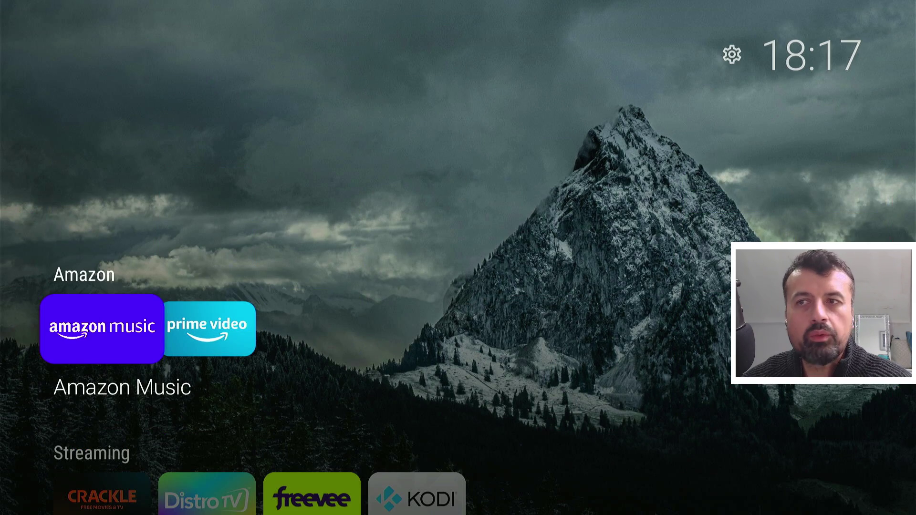
{"action": "key", "text": "Right"}
{"action": "key", "text": "Down"}
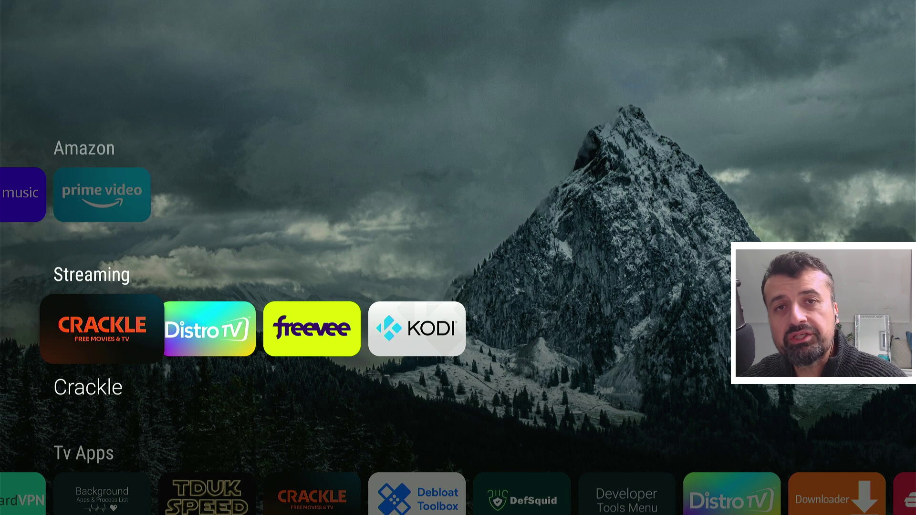
- Open Projectivy Launcher settings from the gear menu at the top of the home screen
{"action": "key", "text": "Up"}
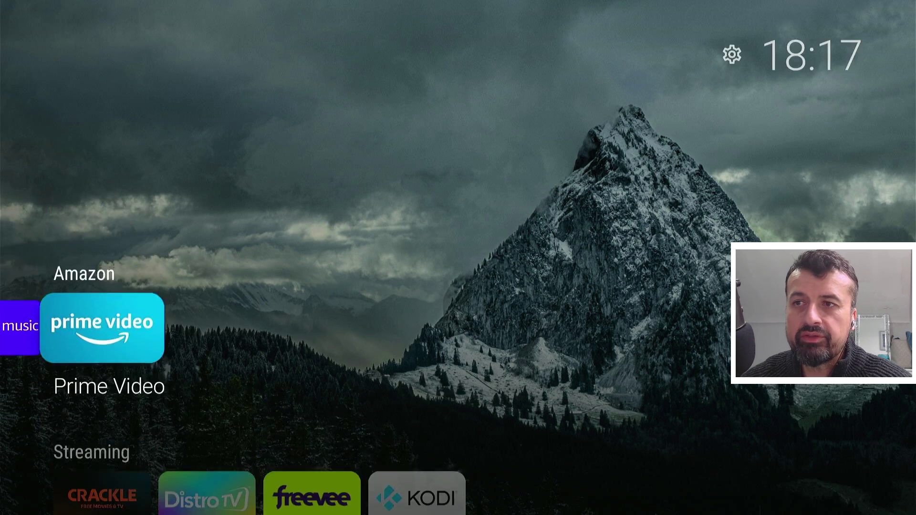
{"action": "key", "text": "Up"}
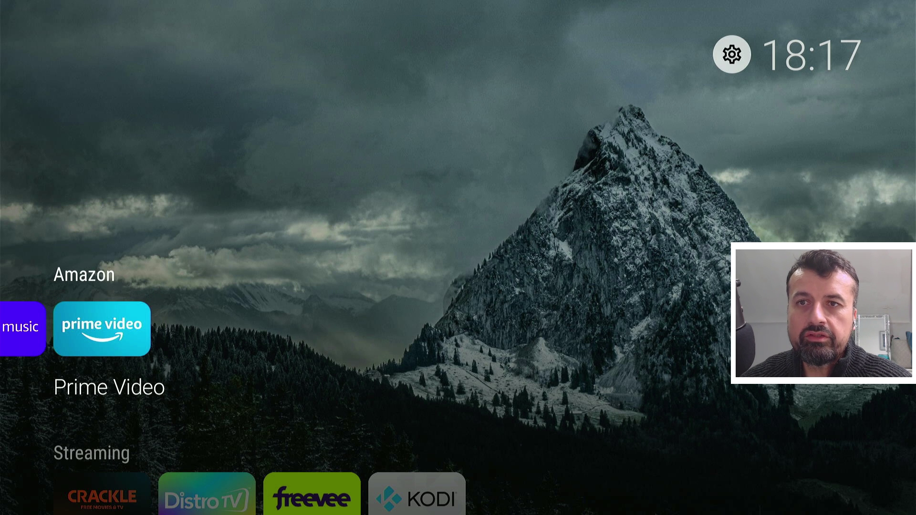
{"action": "key", "text": "Return"}
{"action": "key", "text": "Down"}
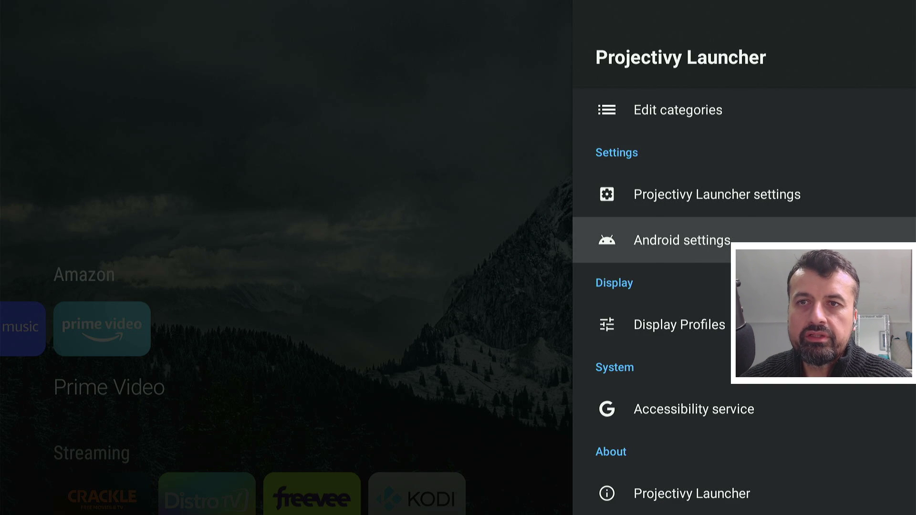
{"action": "key", "text": "Up"}
{"action": "key", "text": "Return"}
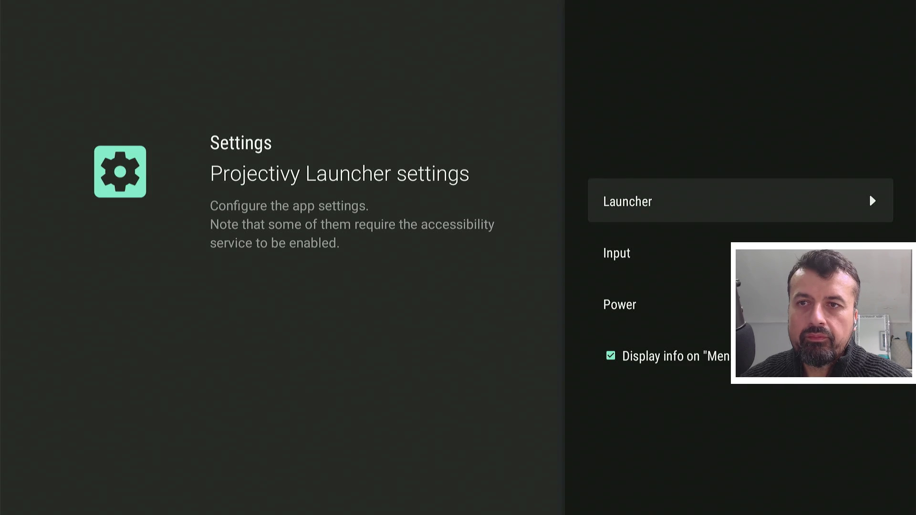
- Set Launcher > Launcher wallpaper to Random Reddit "Wallpaper"
{"action": "key", "text": "Down"}
{"action": "key", "text": "Up"}
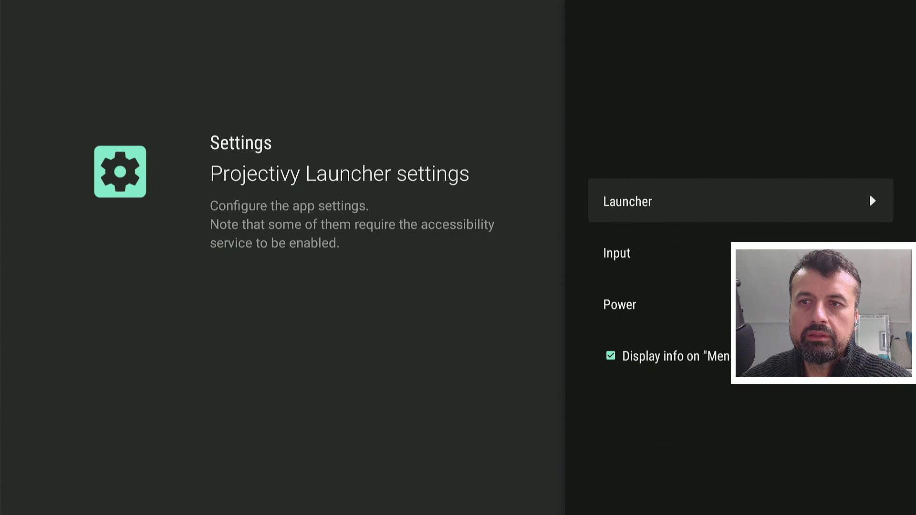
{"action": "key", "text": "Return"}
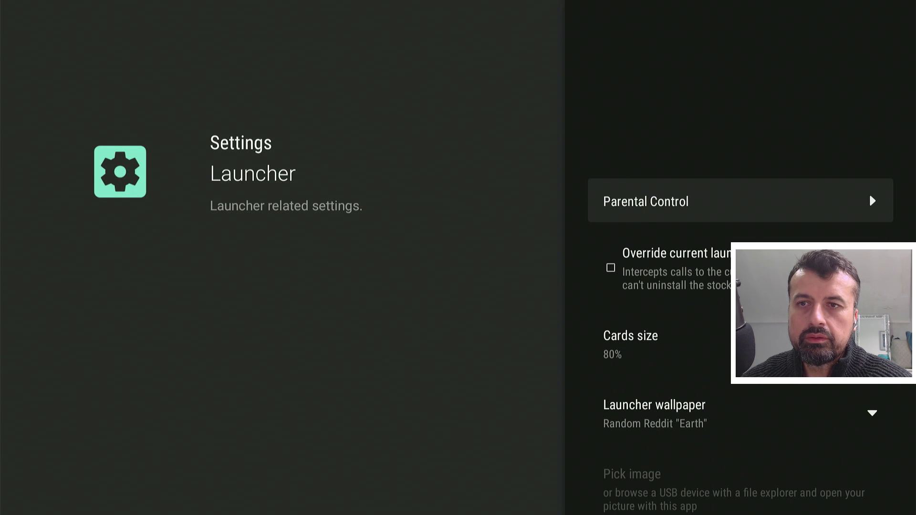
{"action": "key", "text": "Down"}
{"action": "key", "text": "Down"}
{"action": "key", "text": "Down"}
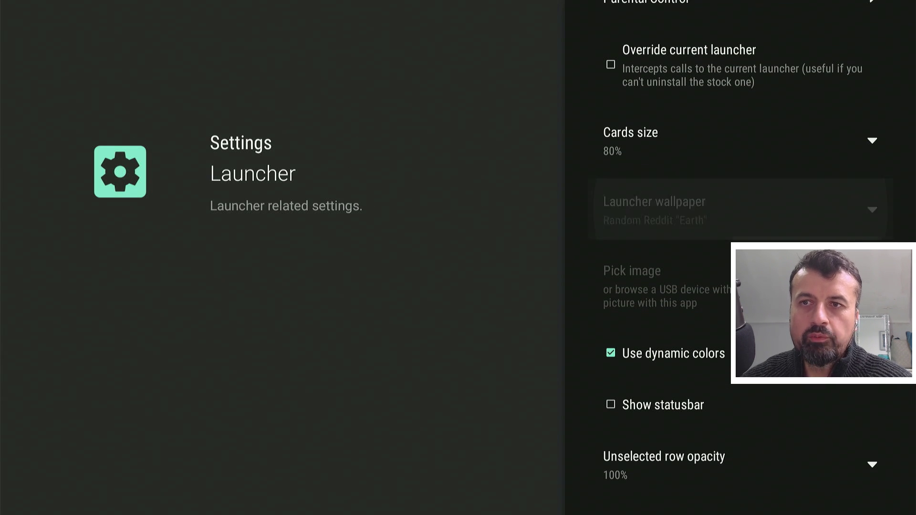
{"action": "key", "text": "Return"}
{"action": "key", "text": "Down"}
{"action": "key", "text": "Down"}
{"action": "key", "text": "Down"}
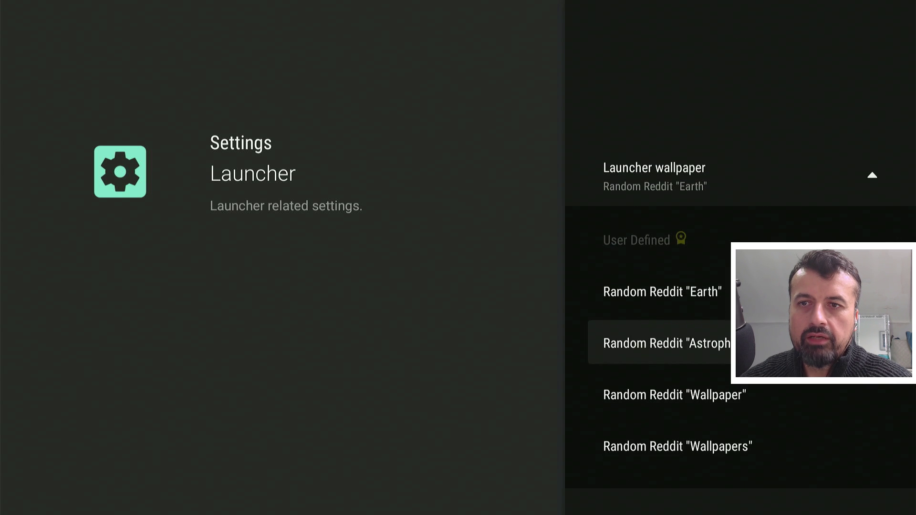
{"action": "key", "text": "Down"}
{"action": "key", "text": "Down"}
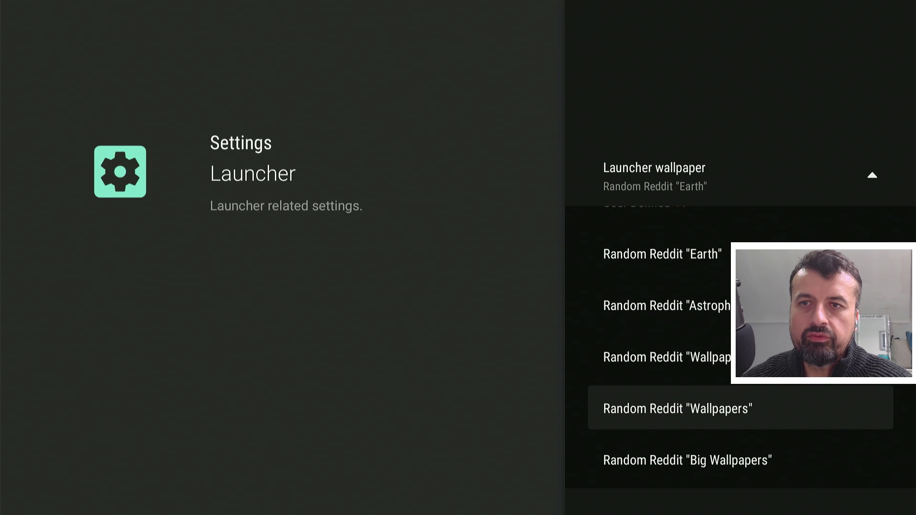
{"action": "key", "text": "Up"}
{"action": "key", "text": "Return"}
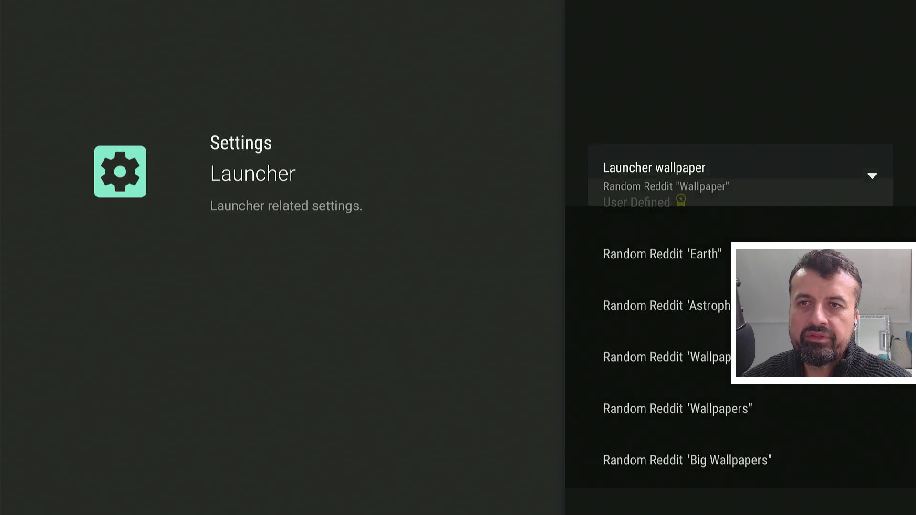
- Return home and view the new abstract 3D wallpaper behind the app rows
{"action": "key", "text": "Escape"}
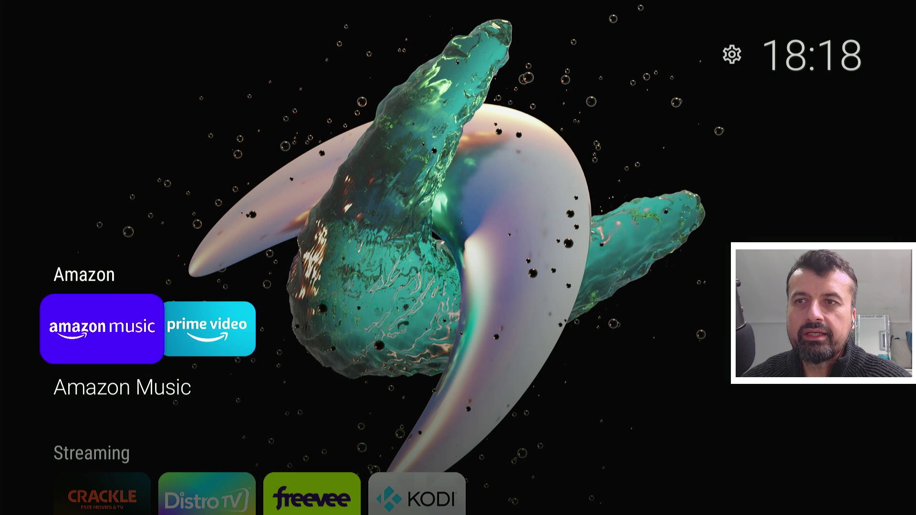
{"action": "key", "text": "Down"}
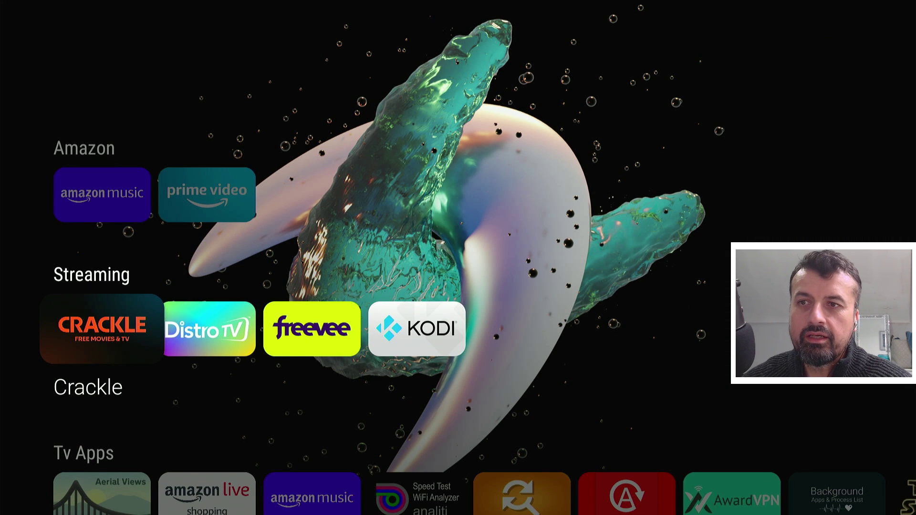
{"action": "key", "text": "Down"}
{"action": "key", "text": "Up"}
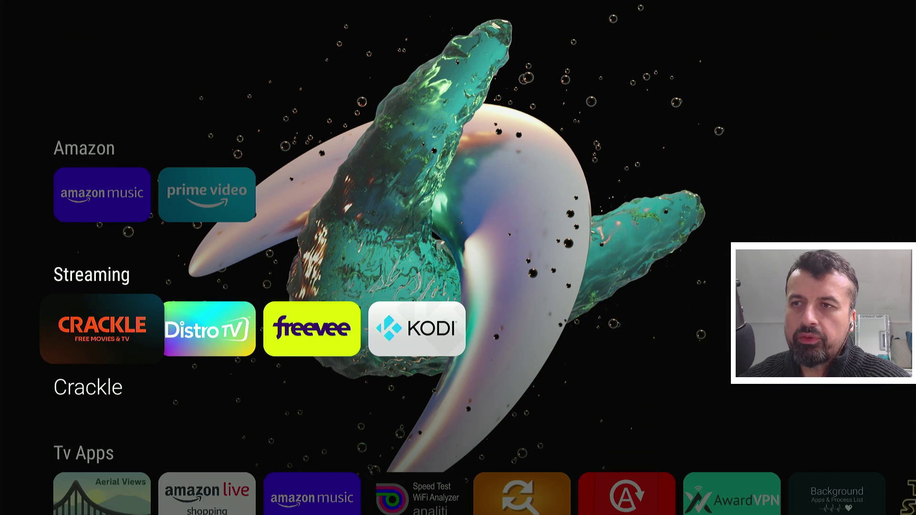
{"action": "key", "text": "Up"}
{"action": "key", "text": "Up"}
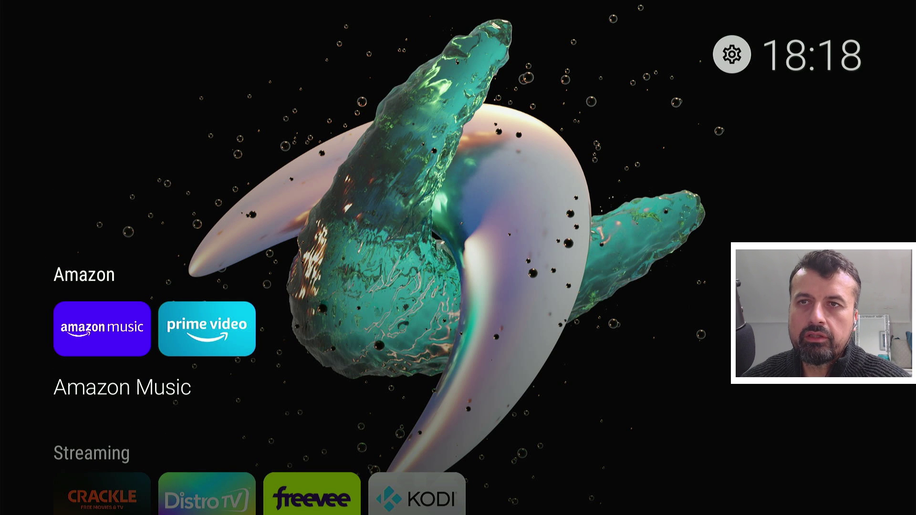
- Create a new category named 'Tools' from the launcher's category list
{"action": "key", "text": "Return"}
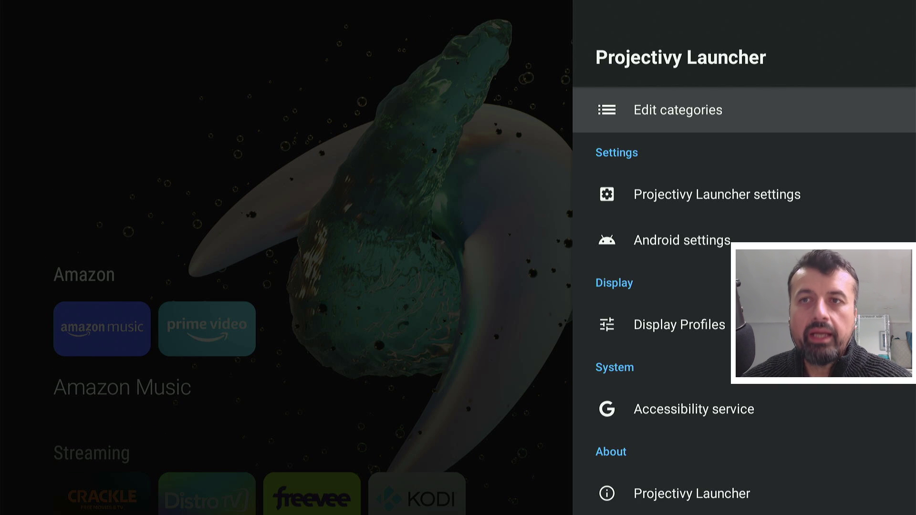
{"action": "key", "text": "Return"}
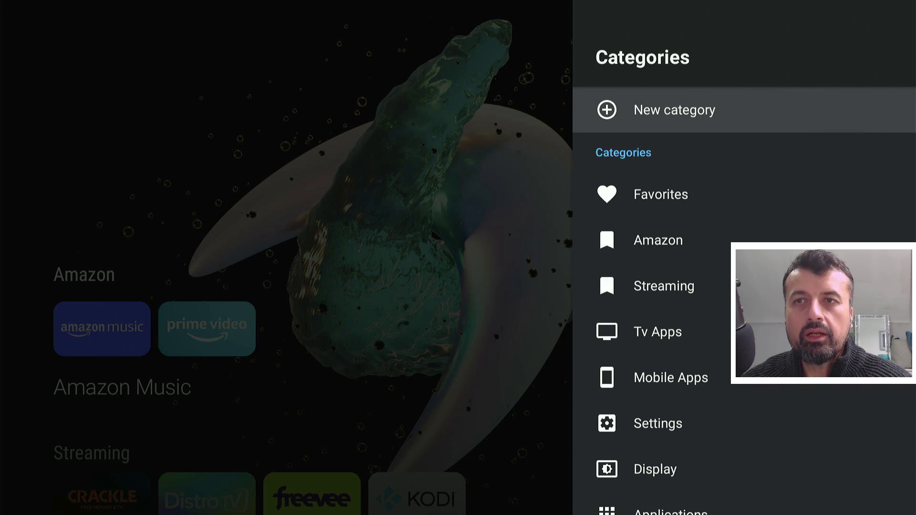
{"action": "key", "text": "Return"}
{"action": "key", "text": "Return"}
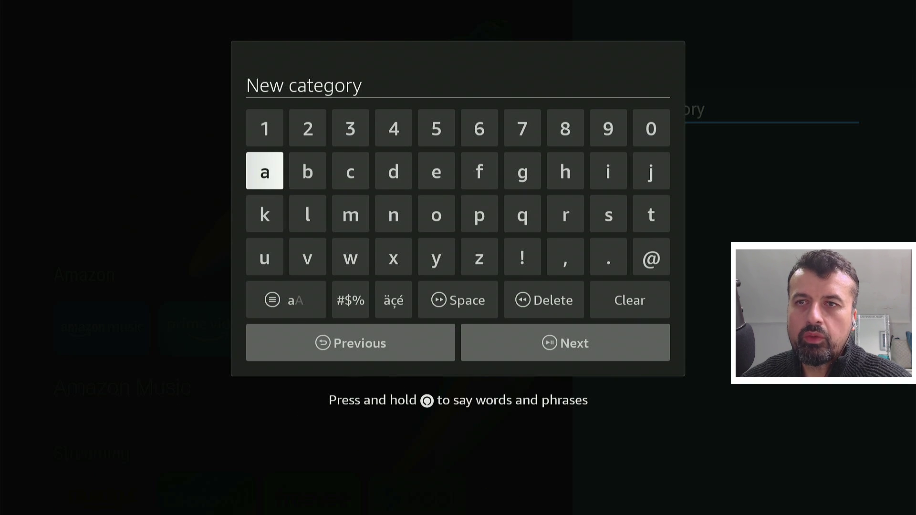
{"action": "key", "text": "Down"}
{"action": "key", "text": "Down"}
{"action": "key", "text": "Right"}
{"action": "key", "text": "Right"}
{"action": "key", "text": "Right"}
{"action": "key", "text": "Right"}
{"action": "key", "text": "Right"}
{"action": "type", "text": "Tools"}
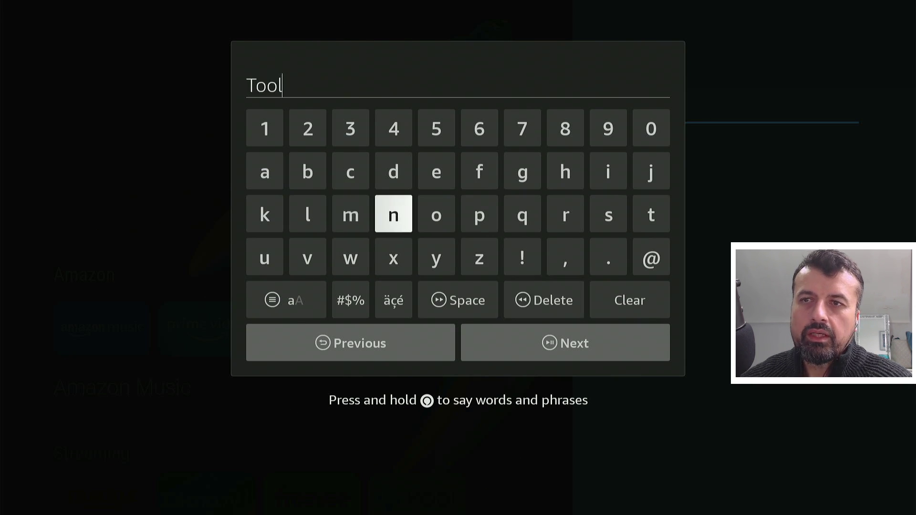
{"action": "key", "text": "Down"}
{"action": "key", "text": "Down"}
{"action": "key", "text": "Down"}
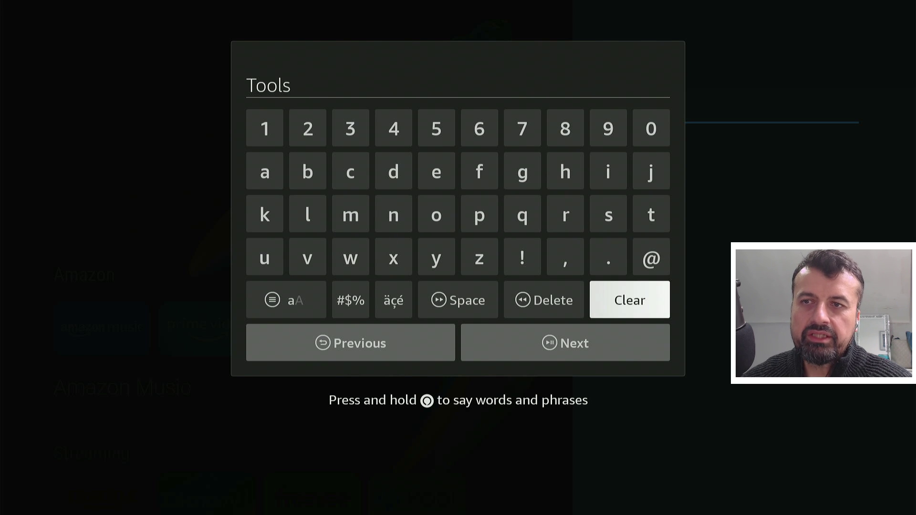
{"action": "key", "text": "Return"}
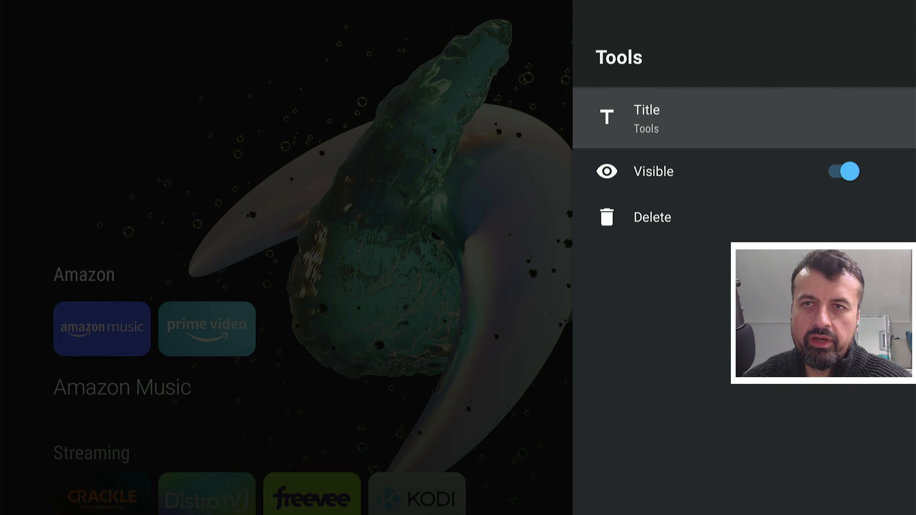
- Back out to the home screen and move to the analiti app in the Tv Apps row
{"action": "key", "text": "Escape"}
{"action": "key", "text": "Escape"}
{"action": "key", "text": "Escape"}
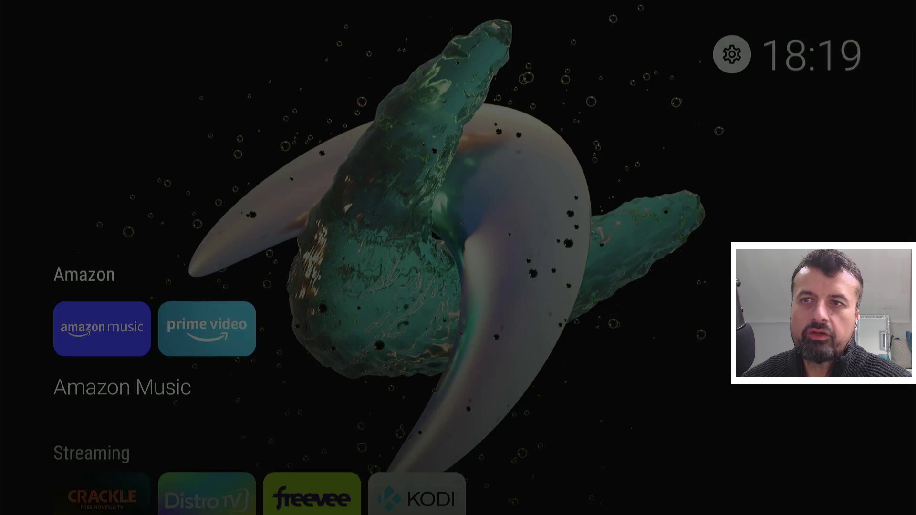
{"action": "key", "text": "Down"}
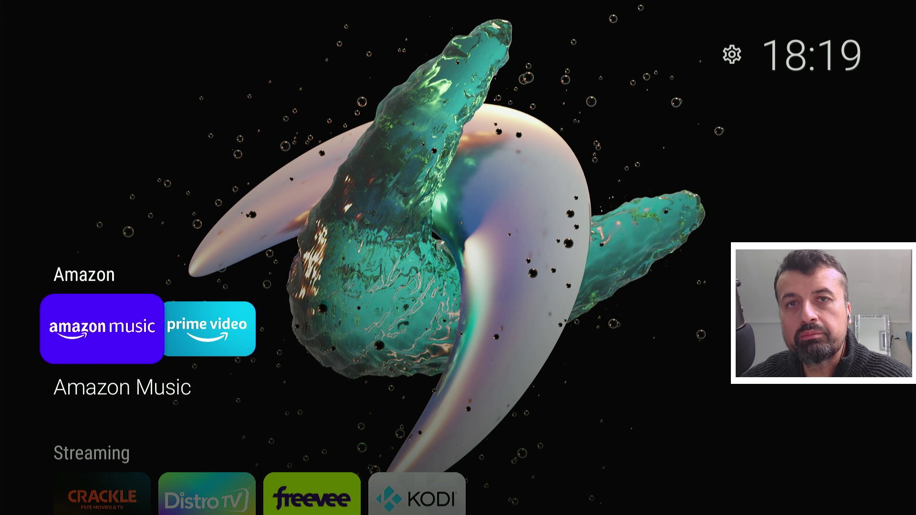
{"action": "key", "text": "Down"}
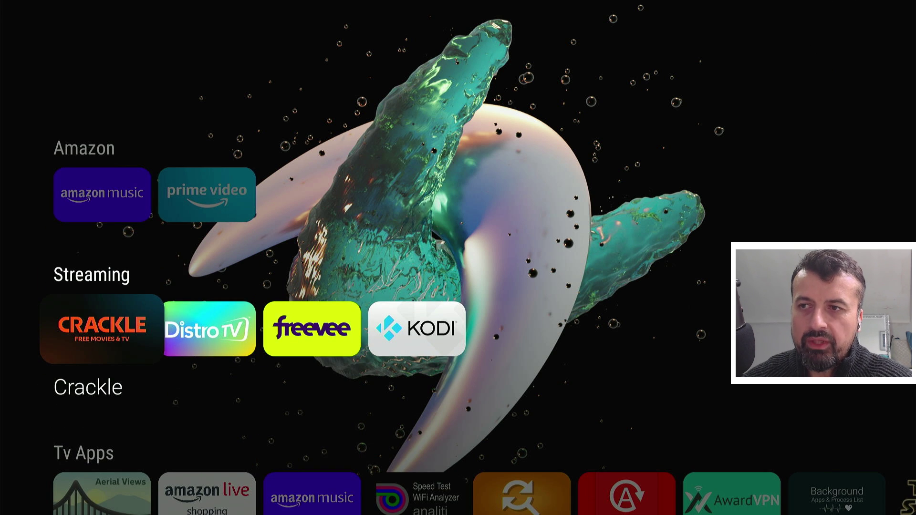
{"action": "key", "text": "Down"}
{"action": "key", "text": "Right"}
{"action": "key", "text": "Right"}
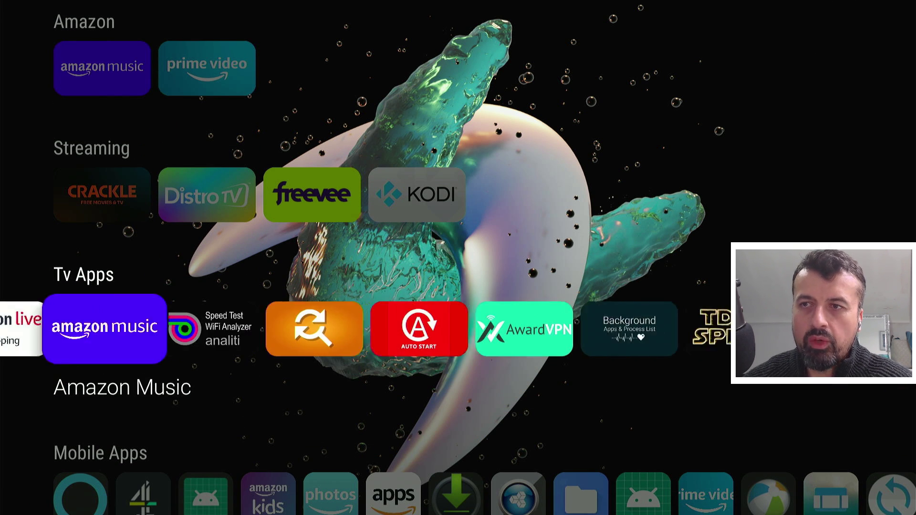
{"action": "key", "text": "Right"}
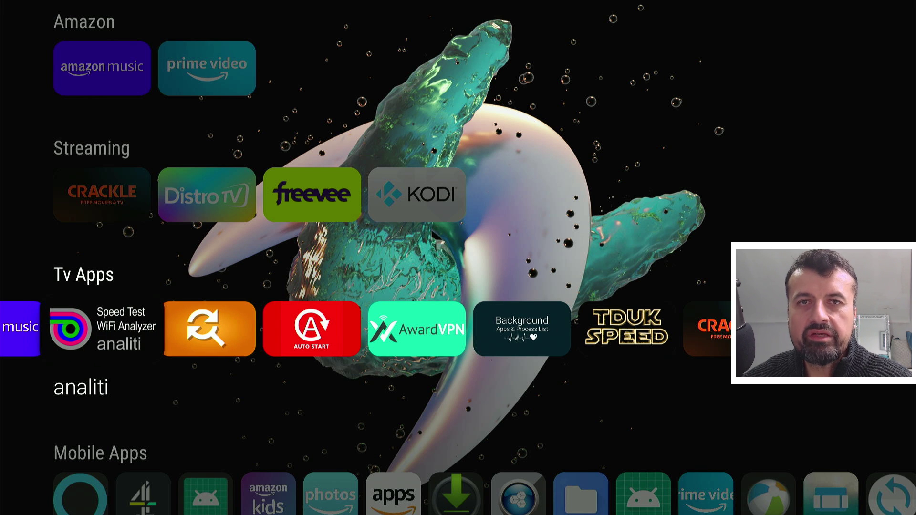
- Add the analiti app to the Tools category and check the new Tools row
{"action": "key", "text": "Menu"}
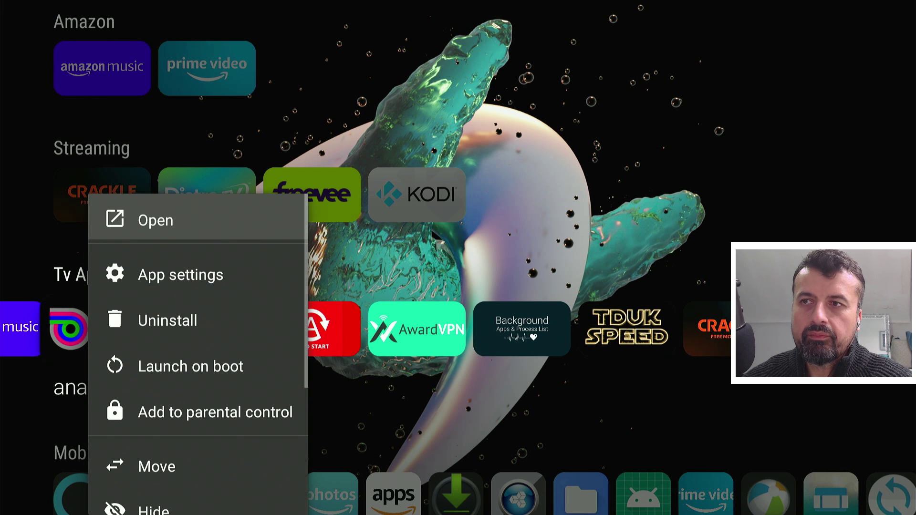
{"action": "key", "text": "Down"}
{"action": "key", "text": "Down"}
{"action": "key", "text": "Down"}
{"action": "key", "text": "Down"}
{"action": "key", "text": "Down"}
{"action": "key", "text": "Down"}
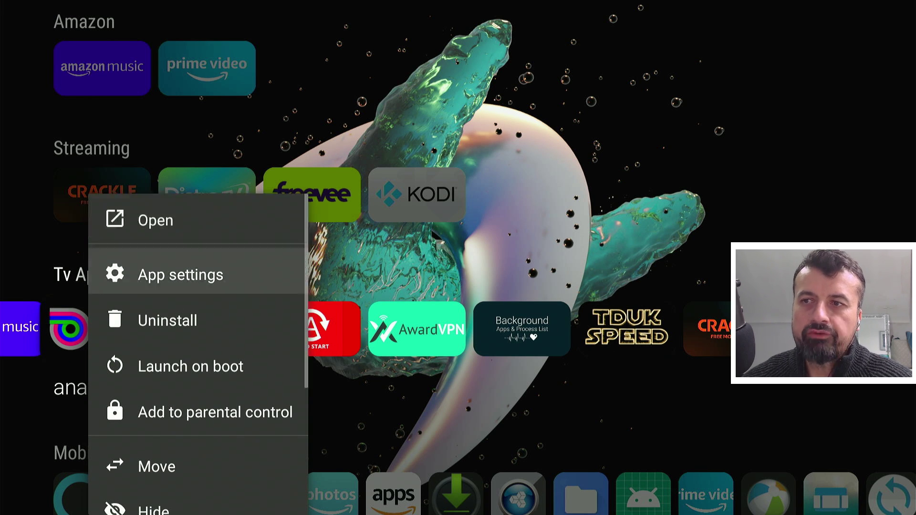
{"action": "key", "text": "Down"}
{"action": "key", "text": "Down"}
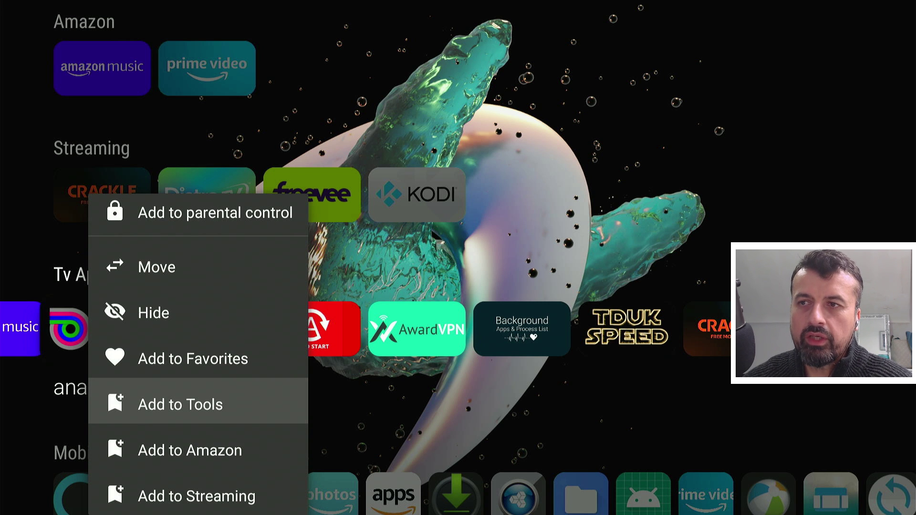
{"action": "key", "text": "Return"}
{"action": "key", "text": "Up"}
{"action": "key", "text": "Up"}
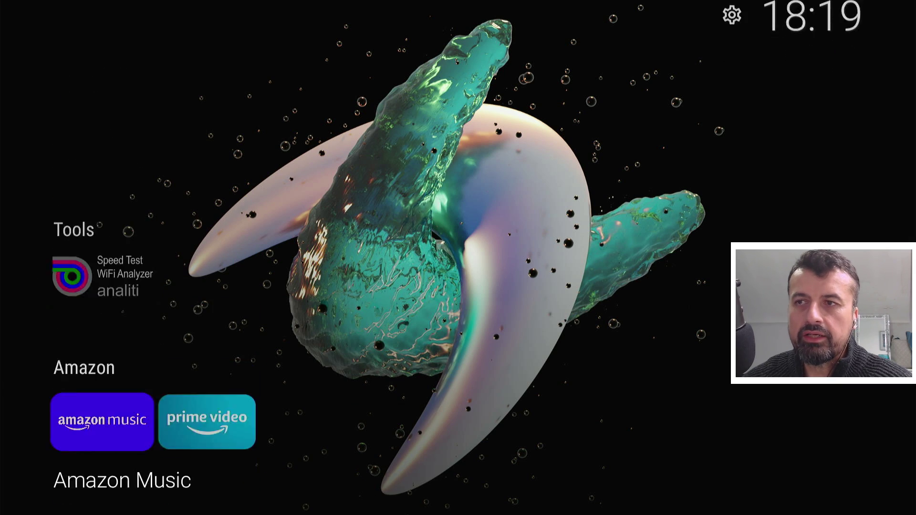
{"action": "key", "text": "Down"}
{"action": "key", "text": "Down"}
- Add Change Animation Speed to the Tools category
{"action": "key", "text": "Down"}
{"action": "key", "text": "Up"}
{"action": "key", "text": "Right"}
{"action": "key", "text": "Right"}
{"action": "key", "text": "Right"}
{"action": "key", "text": "Right"}
{"action": "key", "text": "Right"}
{"action": "key", "text": "Right"}
{"action": "key", "text": "Right"}
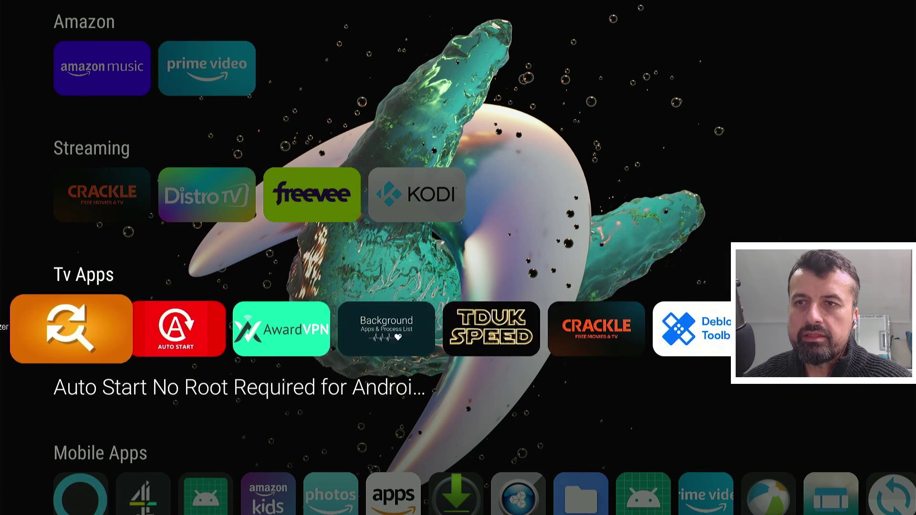
{"action": "key", "text": "Menu"}
{"action": "key", "text": "Down"}
{"action": "key", "text": "Down"}
{"action": "key", "text": "Down"}
{"action": "key", "text": "Down"}
{"action": "key", "text": "Down"}
{"action": "key", "text": "Down"}
{"action": "key", "text": "Down"}
{"action": "key", "text": "Down"}
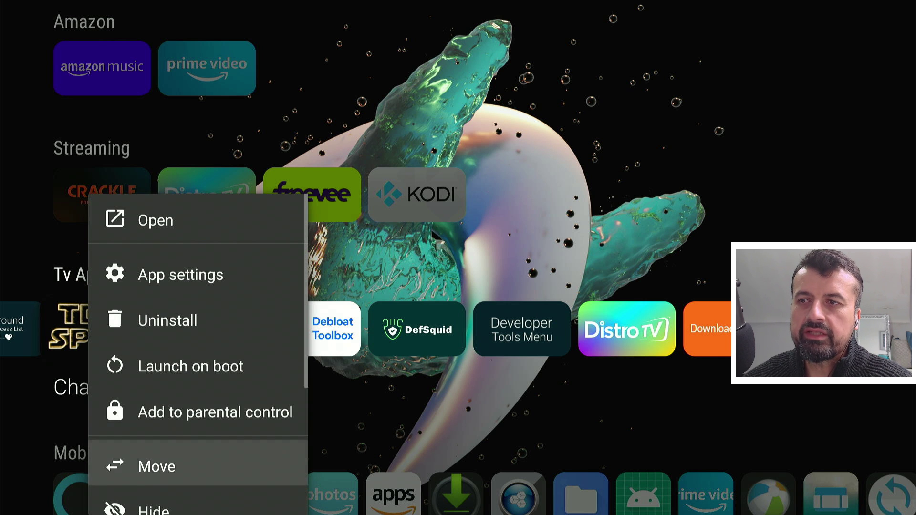
{"action": "key", "text": "Return"}
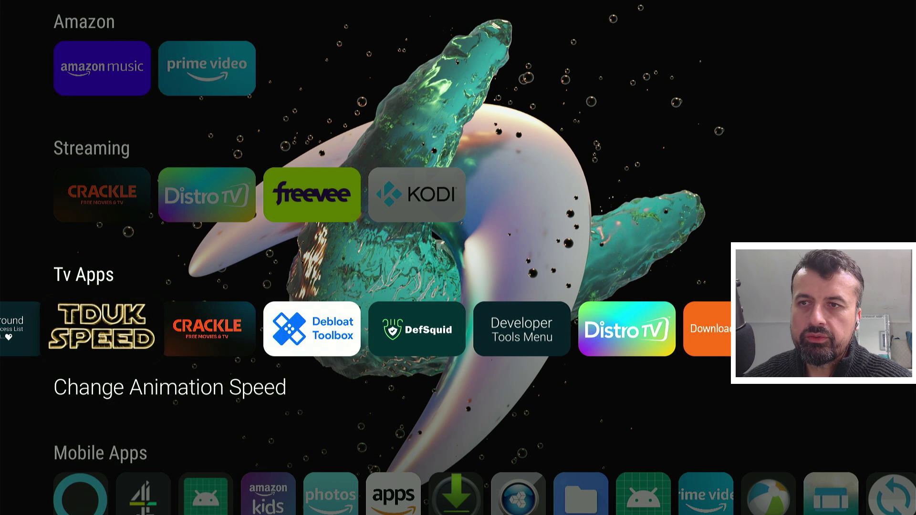
- Add DefSquid to the Tools category and check the Tools row's apps
{"action": "key", "text": "Right"}
{"action": "key", "text": "Right"}
{"action": "key", "text": "Right"}
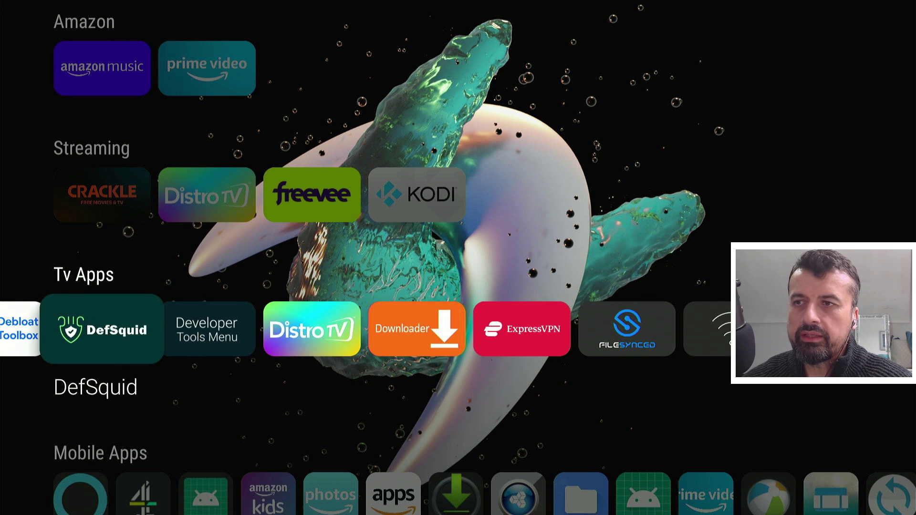
{"action": "key", "text": "Menu"}
{"action": "key", "text": "Down"}
{"action": "key", "text": "Down"}
{"action": "key", "text": "Down"}
{"action": "key", "text": "Down"}
{"action": "key", "text": "Down"}
{"action": "key", "text": "Down"}
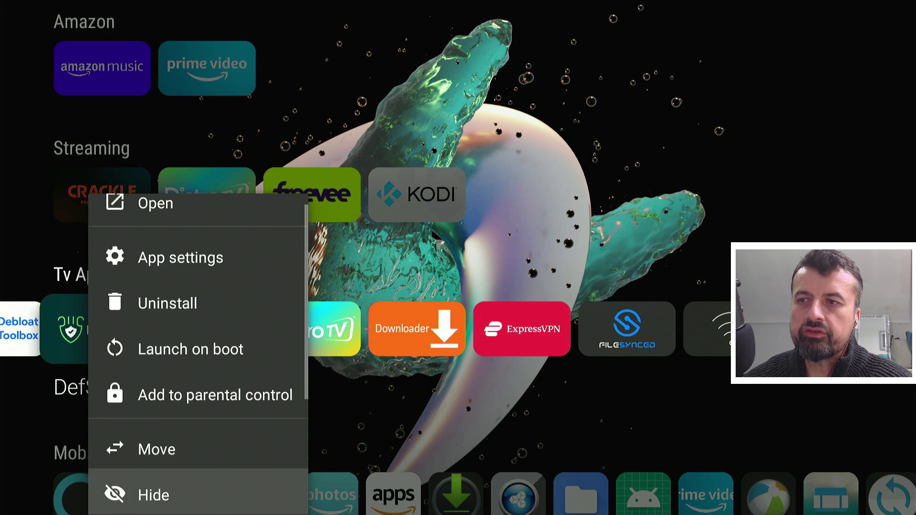
{"action": "key", "text": "Down"}
{"action": "key", "text": "Down"}
{"action": "key", "text": "Return"}
{"action": "key", "text": "Right"}
{"action": "key", "text": "Right"}
{"action": "key", "text": "Left"}
{"action": "key", "text": "Left"}
{"action": "key", "text": "Up"}
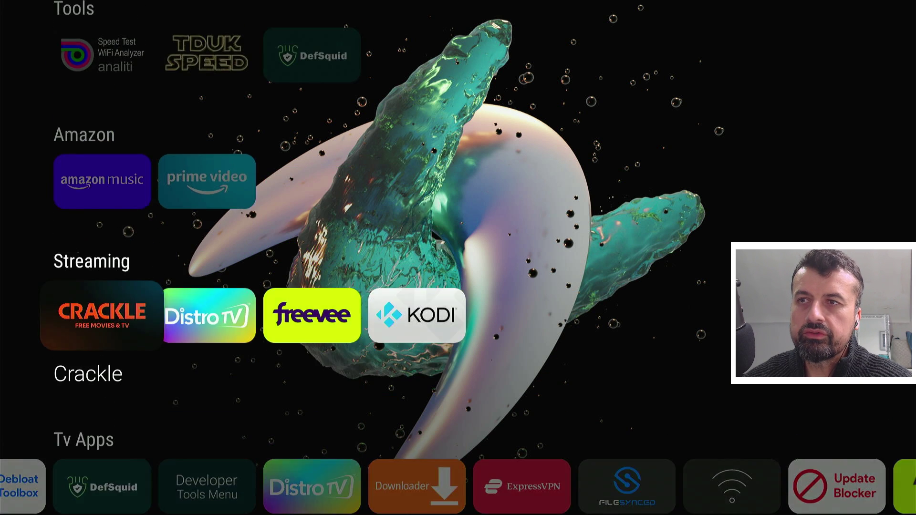
{"action": "key", "text": "Up"}
{"action": "key", "text": "Up"}
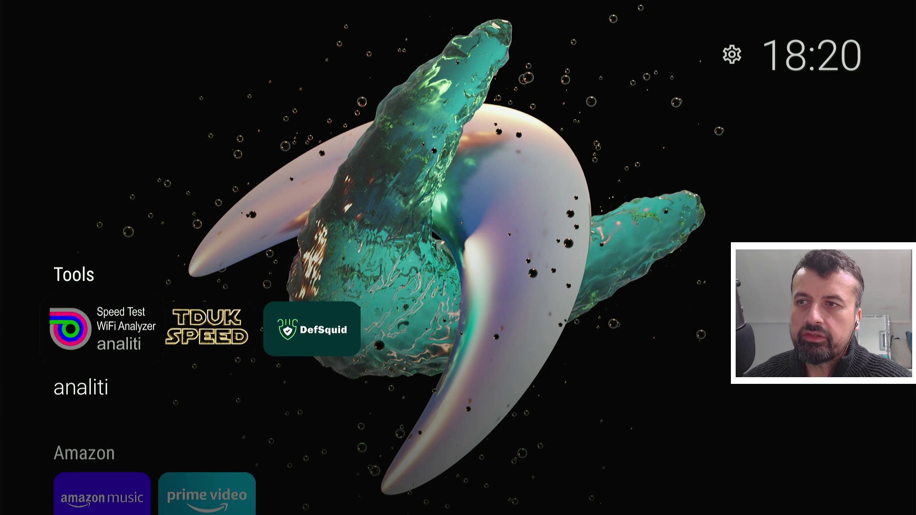
- Reorder the Tools row to sit below Amazon and Streaming, just above Tv Apps
{"action": "key", "text": "Left"}
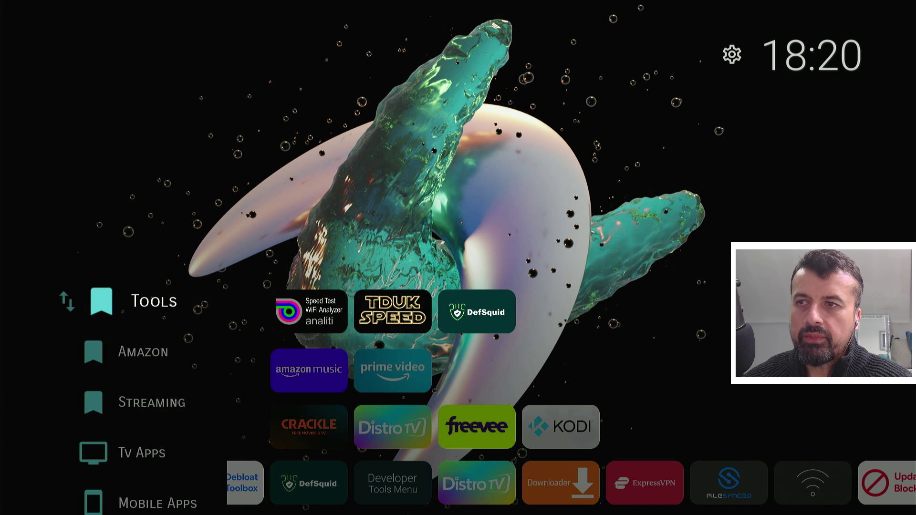
{"action": "key", "text": "Left"}
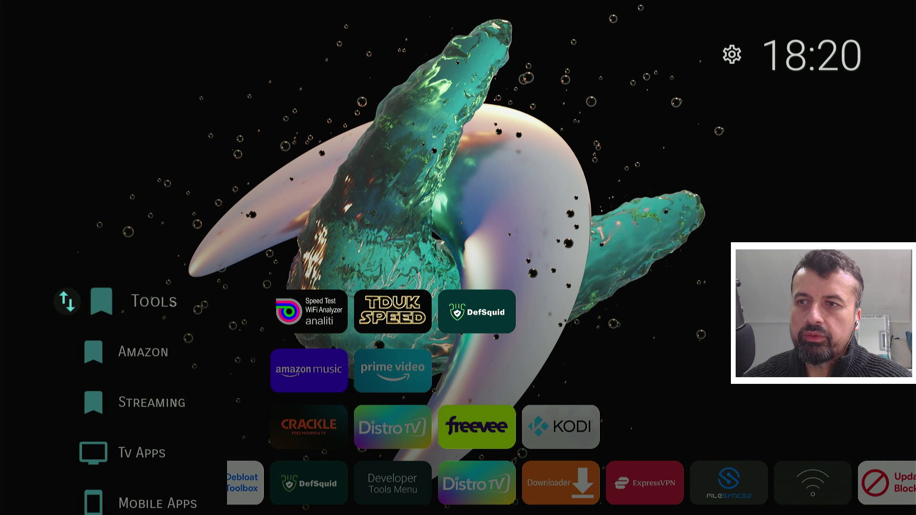
{"action": "key", "text": "Down"}
{"action": "key", "text": "Down"}
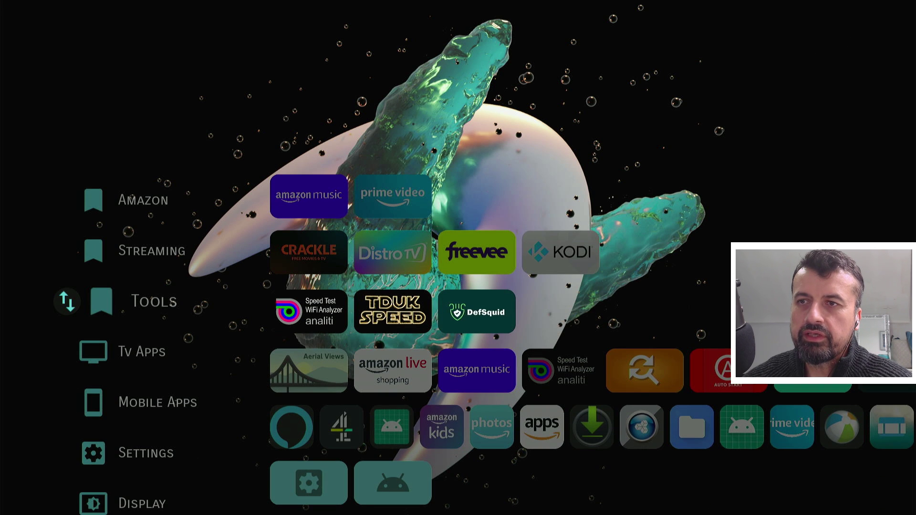
{"action": "key", "text": "Right"}
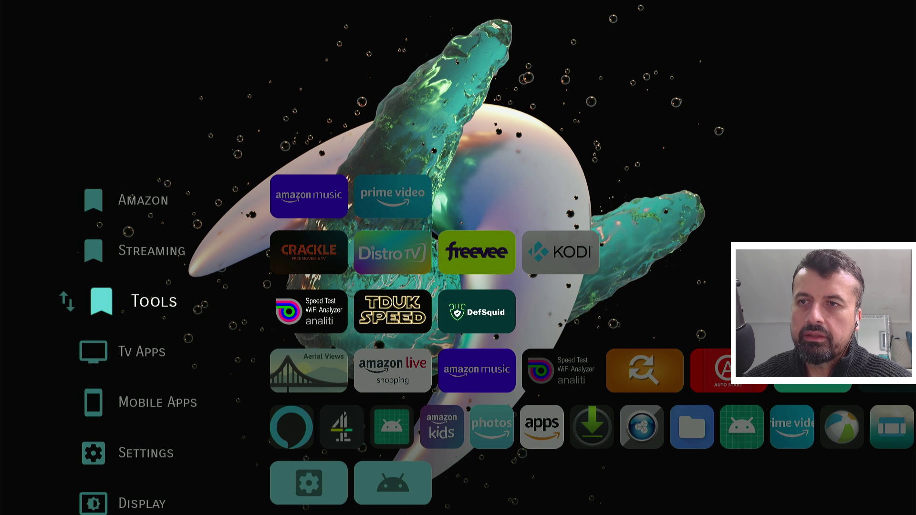
{"action": "key", "text": "Right"}
{"action": "key", "text": "Up"}
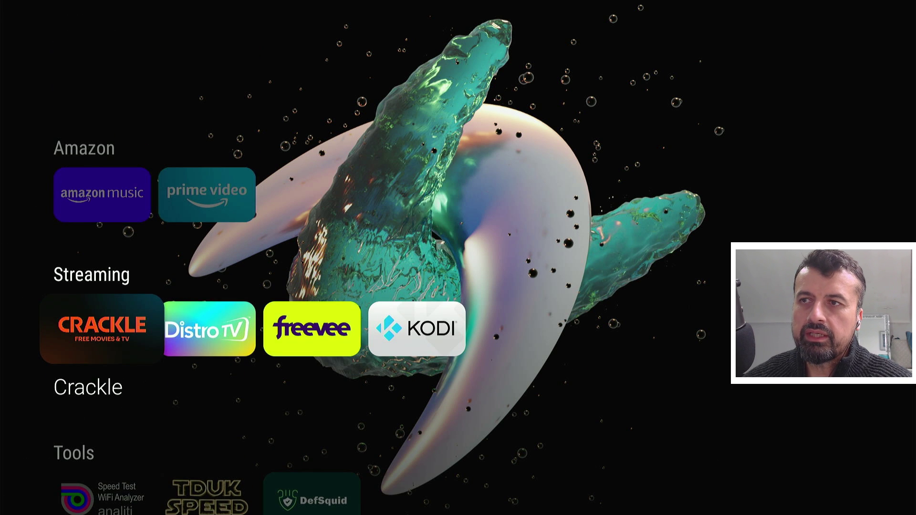
{"action": "key", "text": "Up"}
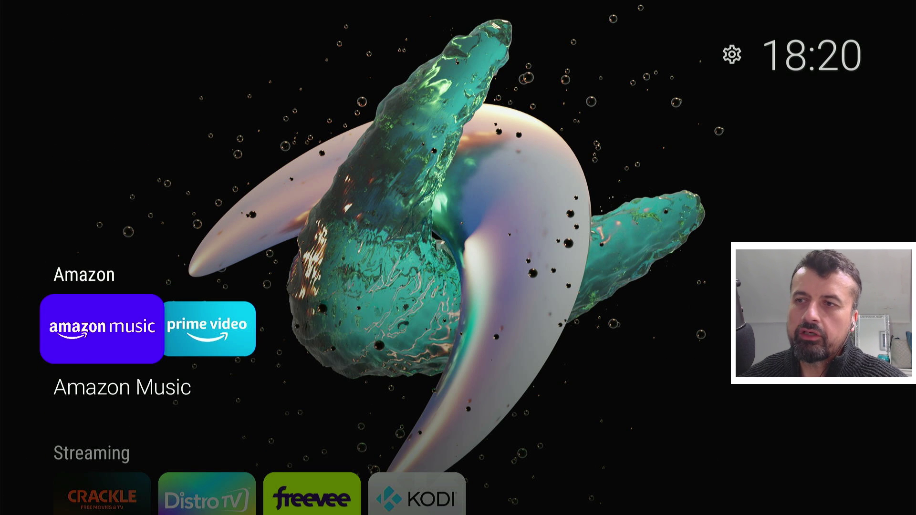
{"action": "key", "text": "Down"}
{"action": "key", "text": "Down"}
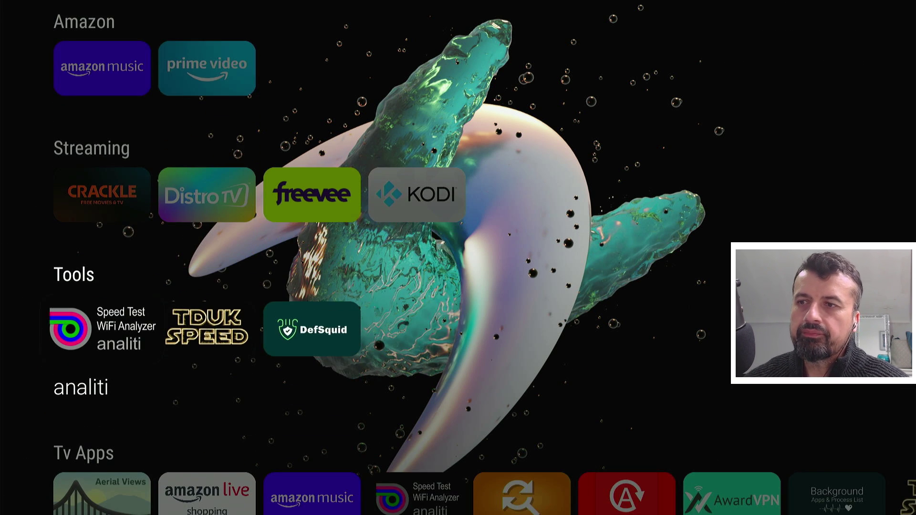
- Scroll down to the Inputs row and compare the Cable Box and XBox inputs
{"action": "key", "text": "Down"}
{"action": "key", "text": "Down"}
{"action": "key", "text": "Down"}
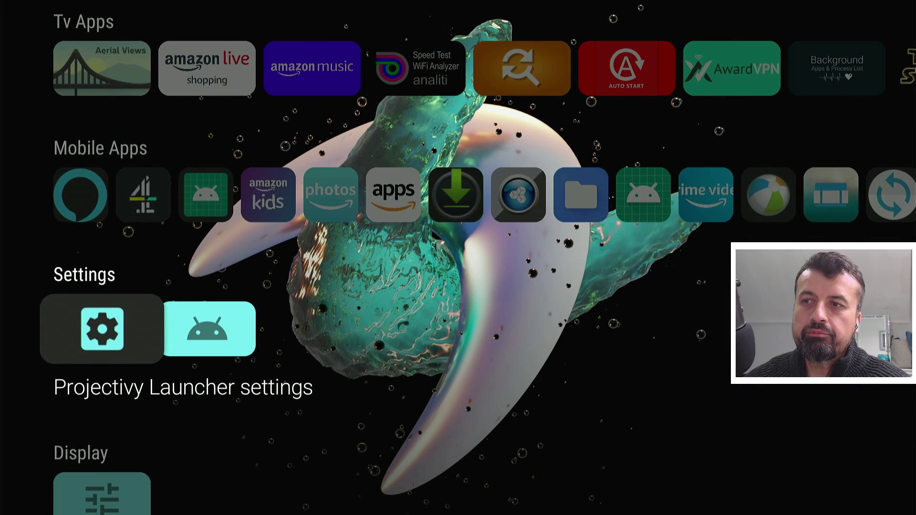
{"action": "key", "text": "Down"}
{"action": "key", "text": "Down"}
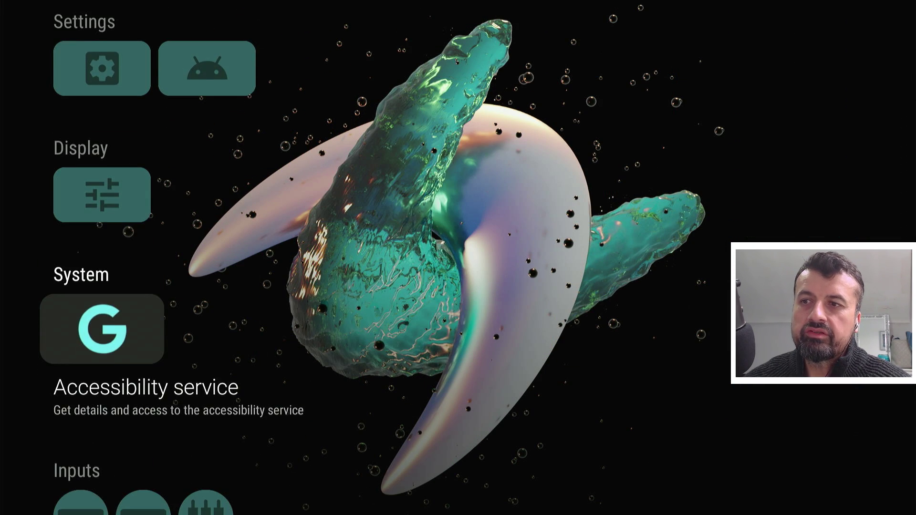
{"action": "key", "text": "Down"}
{"action": "key", "text": "Right"}
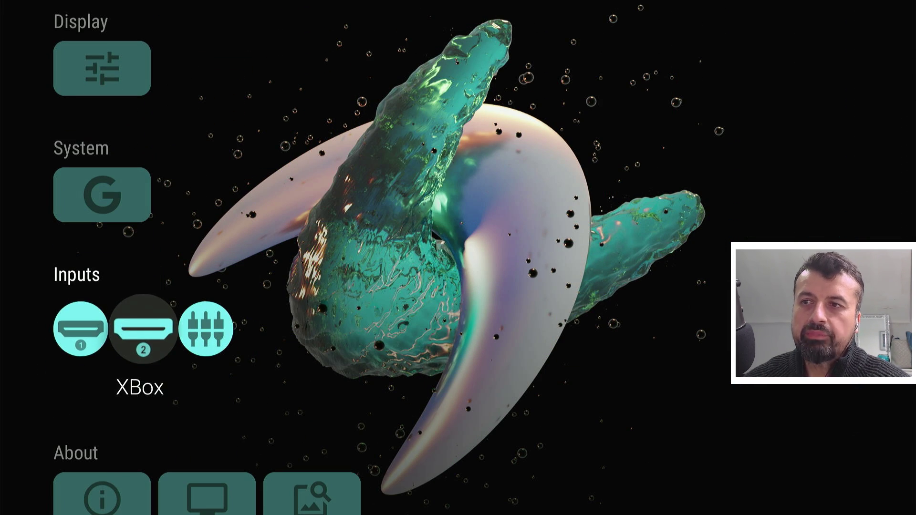
{"action": "key", "text": "Left"}
{"action": "key", "text": "Right"}
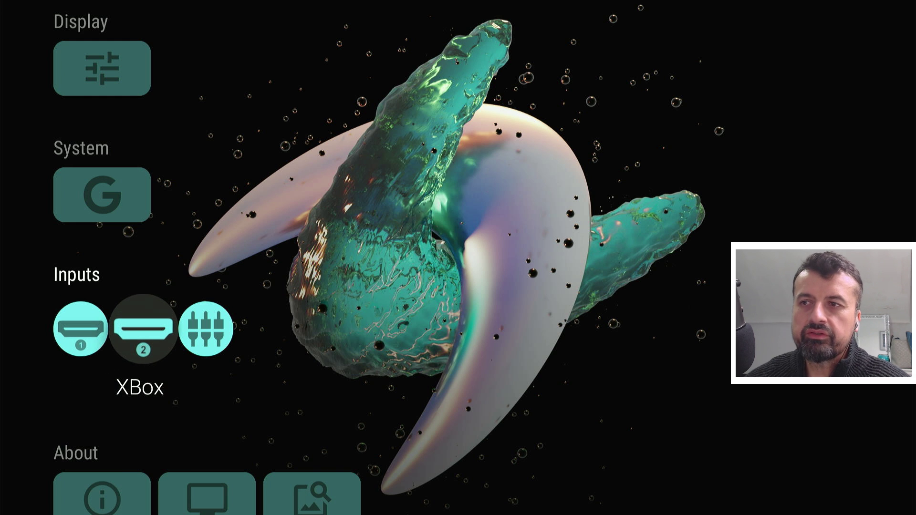
{"action": "key", "text": "Left"}
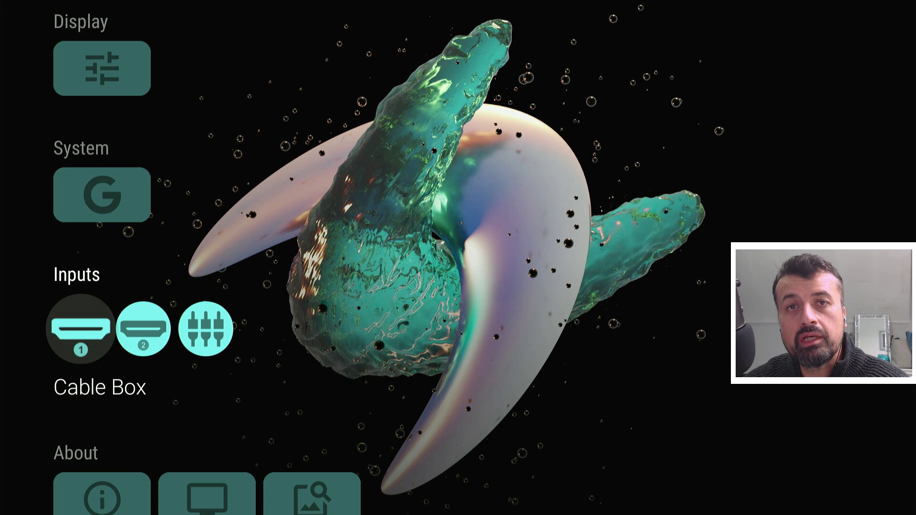
{"action": "key", "text": "Right"}
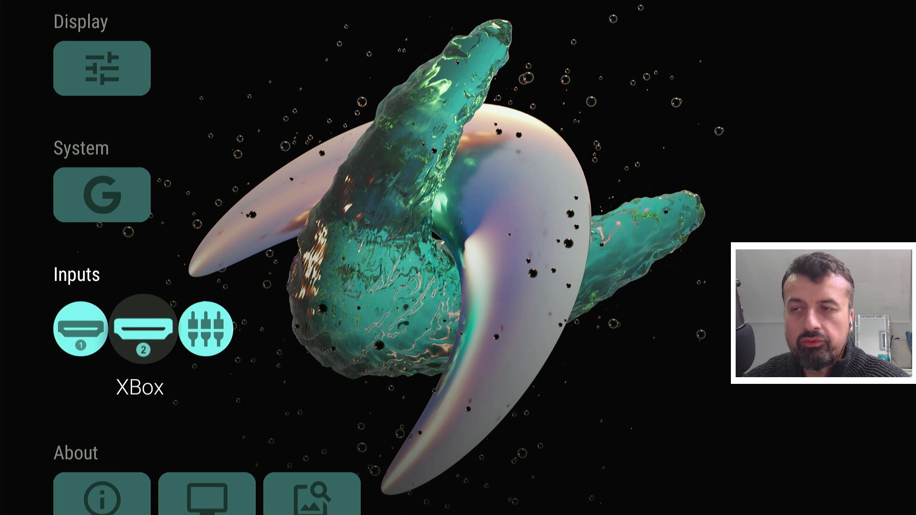
{"action": "key", "text": "Left"}
{"action": "key", "text": "Right"}
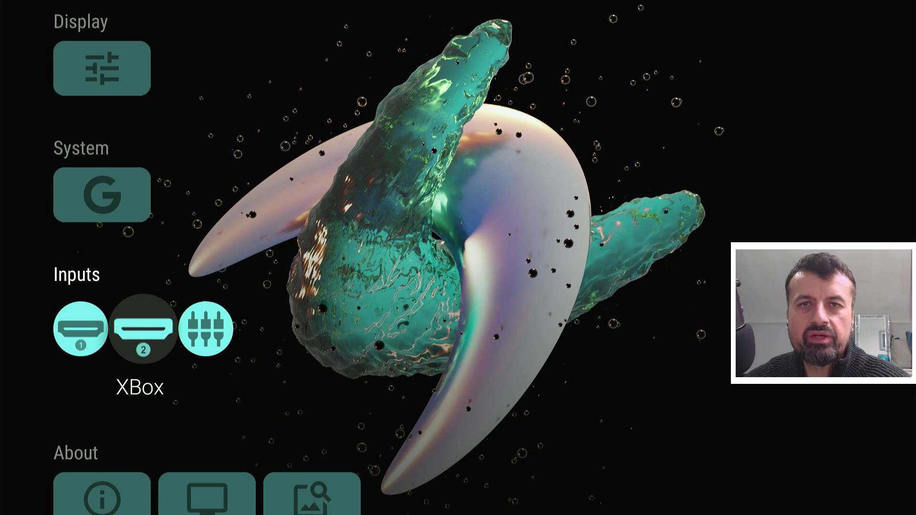
- Navigate back up to the Projectivy Launcher settings entry
{"action": "key", "text": "Left"}
{"action": "key", "text": "Down"}
{"action": "key", "text": "Up"}
{"action": "key", "text": "Up"}
{"action": "key", "text": "Up"}
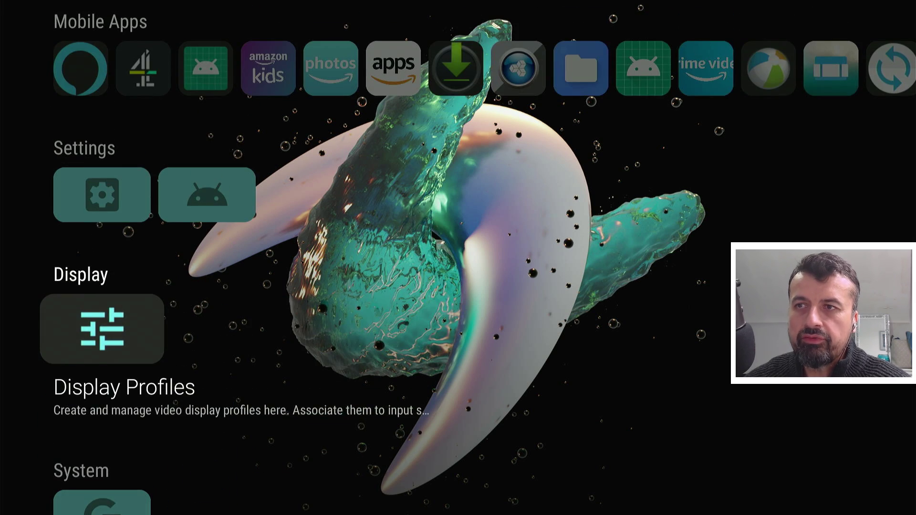
{"action": "key", "text": "Up"}
{"action": "key", "text": "Up"}
{"action": "key", "text": "Up"}
{"action": "key", "text": "Up"}
{"action": "key", "text": "Up"}
{"action": "key", "text": "Up"}
{"action": "key", "text": "Up"}
- Set the Launcher wallpaper to Random Reddit "Earth"
{"action": "key", "text": "Return"}
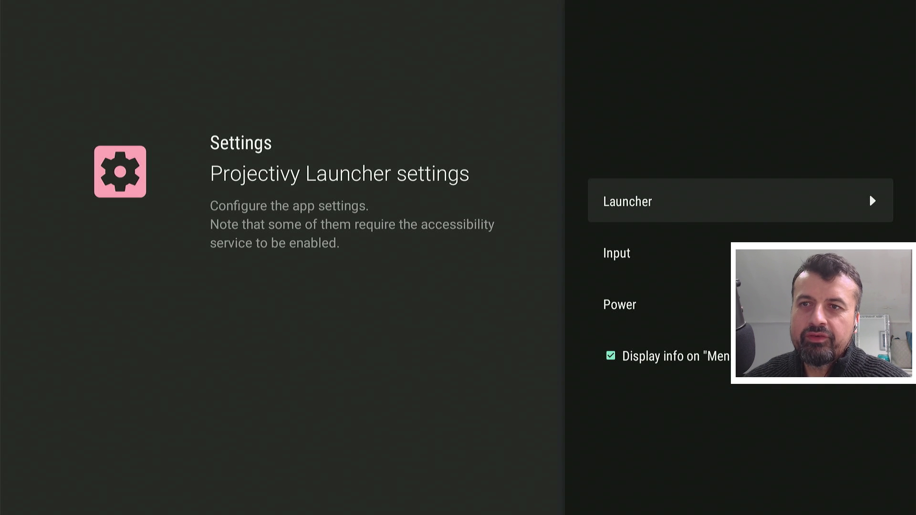
{"action": "key", "text": "Return"}
{"action": "key", "text": "Down"}
{"action": "key", "text": "Down"}
{"action": "key", "text": "Down"}
{"action": "key", "text": "Return"}
{"action": "key", "text": "Down"}
{"action": "key", "text": "Down"}
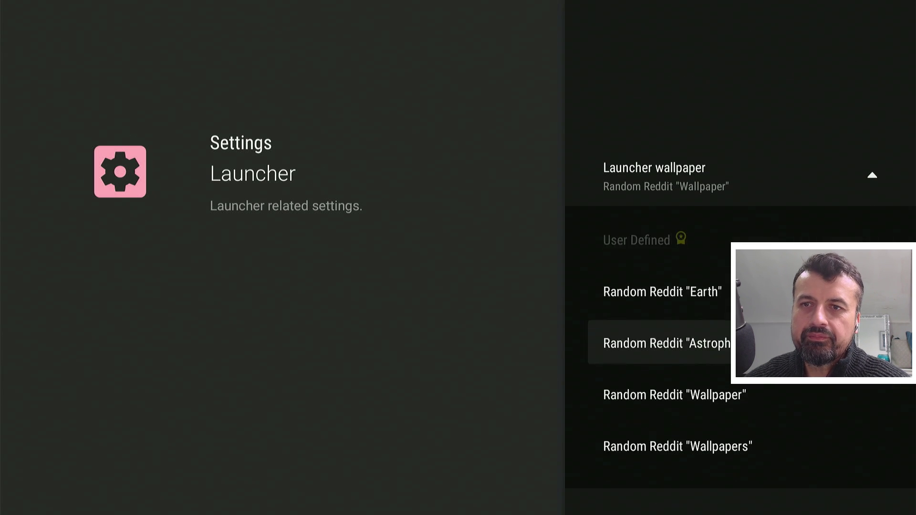
{"action": "key", "text": "Return"}
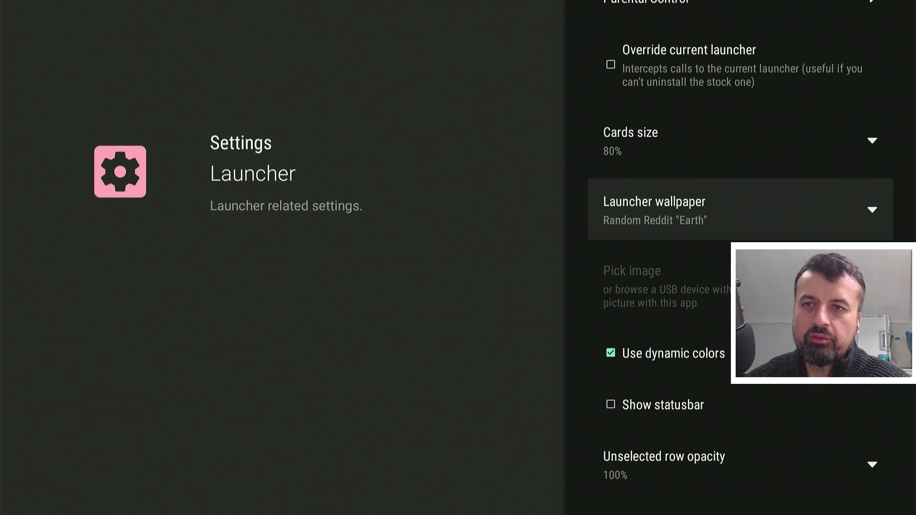
- Look over the settings below the wallpaper, then exit settings to the home screen
{"action": "key", "text": "Down"}
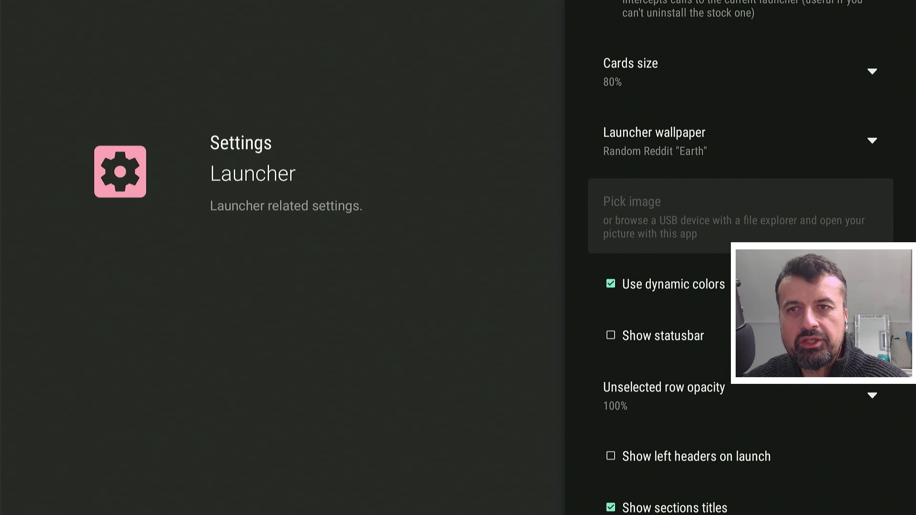
{"action": "key", "text": "Down"}
{"action": "key", "text": "Up"}
{"action": "key", "text": "Down"}
{"action": "key", "text": "Up"}
{"action": "key", "text": "Up"}
{"action": "key", "text": "Escape"}
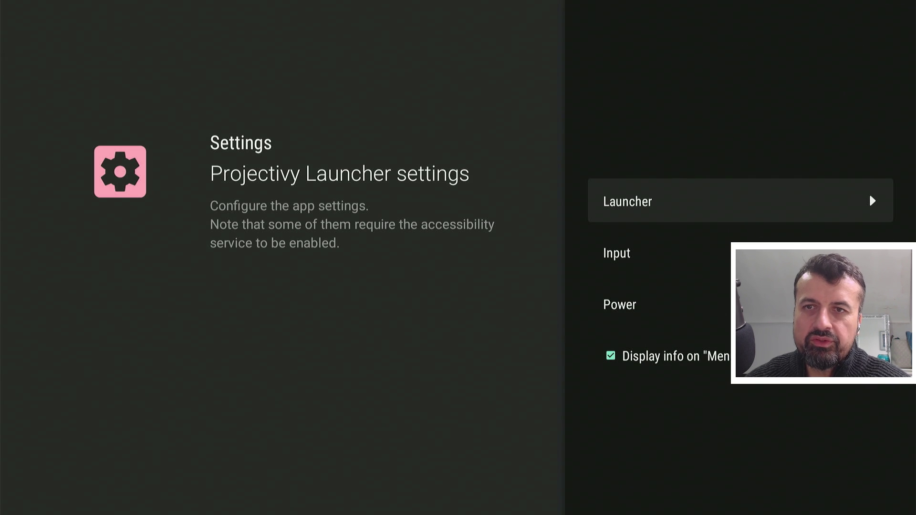
{"action": "key", "text": "Escape"}
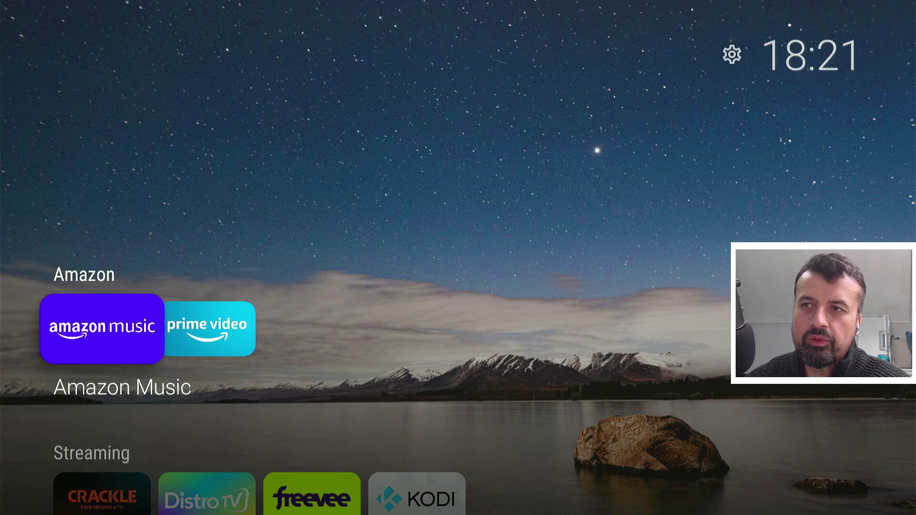
- Open the Projectivy Launcher settings panel from the home screen
{"action": "key", "text": "Down"}
{"action": "key", "text": "Down"}
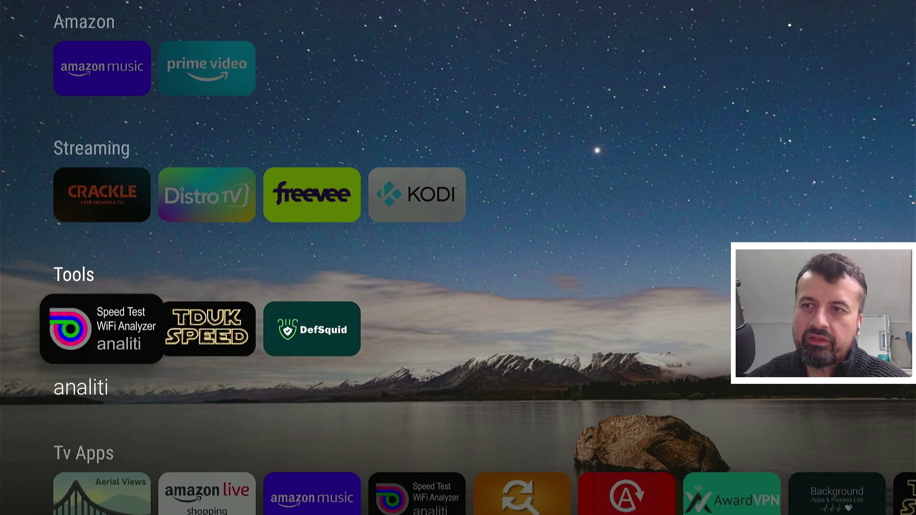
{"action": "key", "text": "Down"}
{"action": "key", "text": "Down"}
{"action": "key", "text": "Escape"}
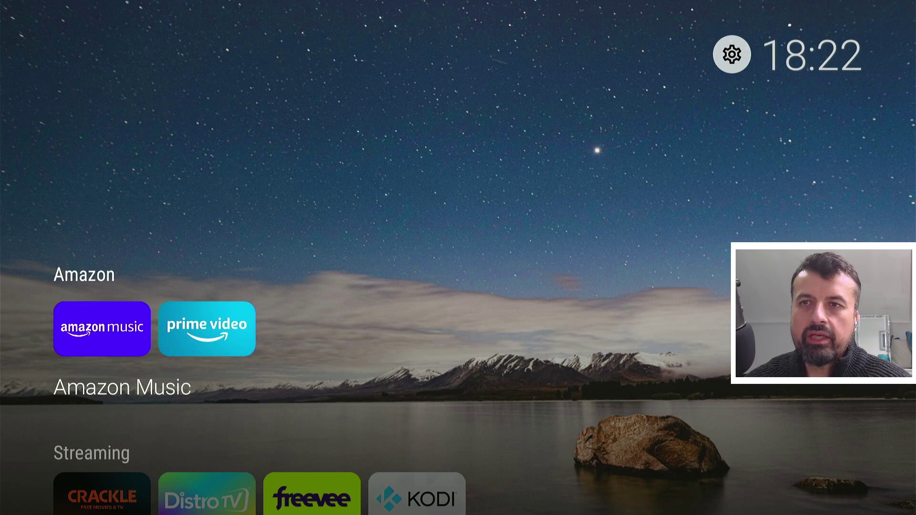
{"action": "key", "text": "Return"}
{"action": "key", "text": "Down"}
{"action": "key", "text": "Down"}
{"action": "key", "text": "Down"}
{"action": "key", "text": "Down"}
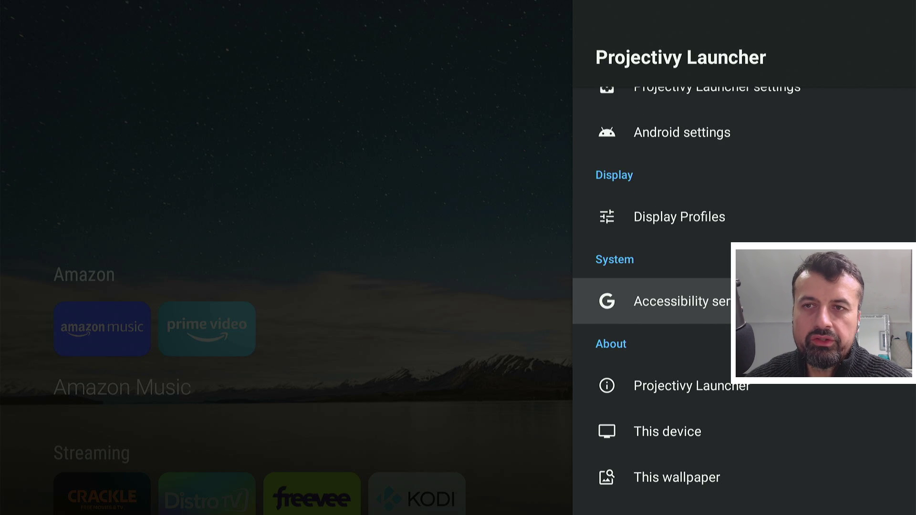
- Open the Accessibility service page and toggle Show reminder on and off, leaving it unchecked
{"action": "key", "text": "Down"}
{"action": "key", "text": "Up"}
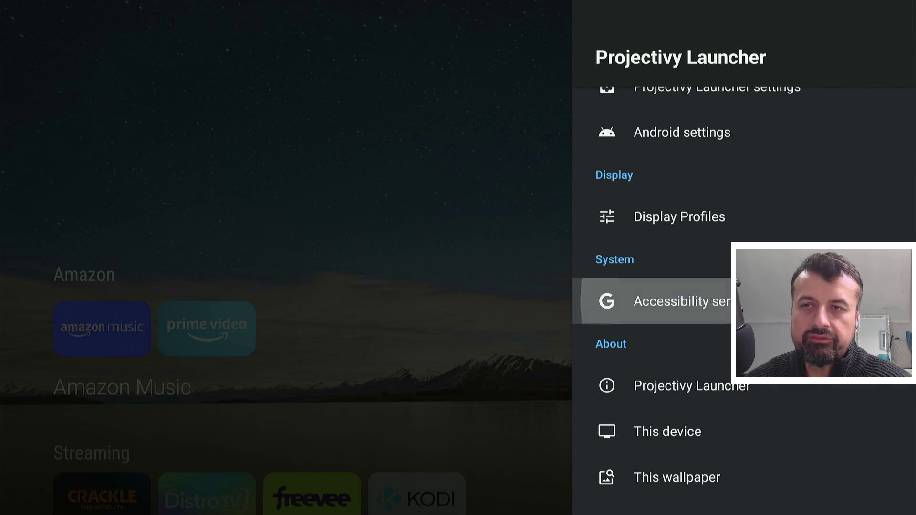
{"action": "key", "text": "Return"}
{"action": "key", "text": "Down"}
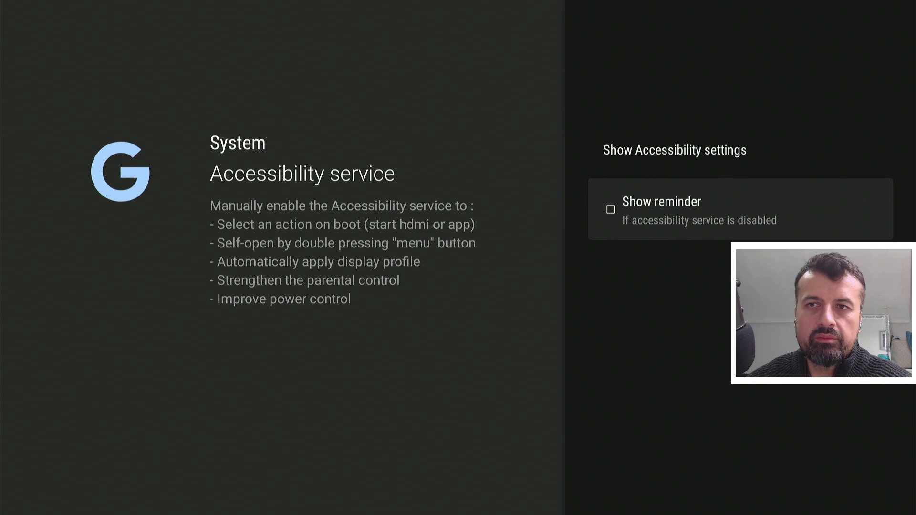
{"action": "key", "text": "Return"}
{"action": "key", "text": "Return"}
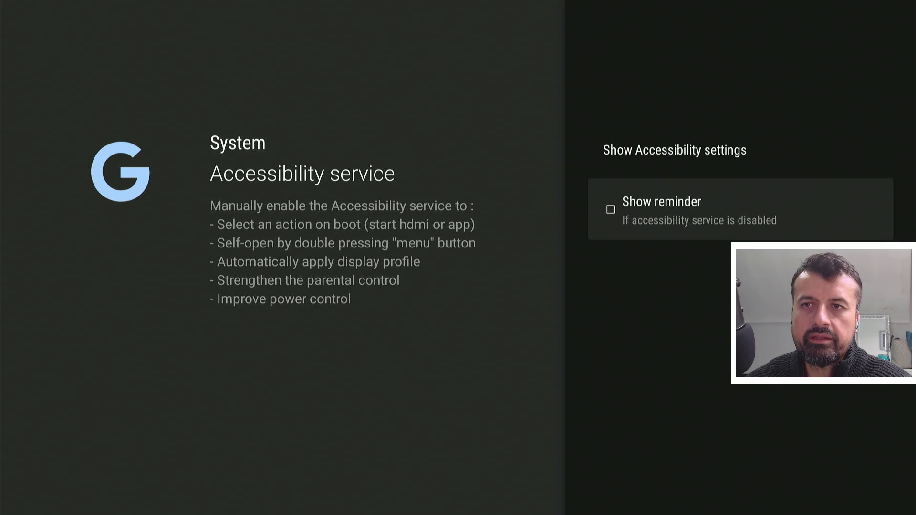
- Return to the home screen and browse the Amazon, Streaming, Tools and Tv Apps rows
{"action": "key", "text": "Up"}
{"action": "key", "text": "Home"}
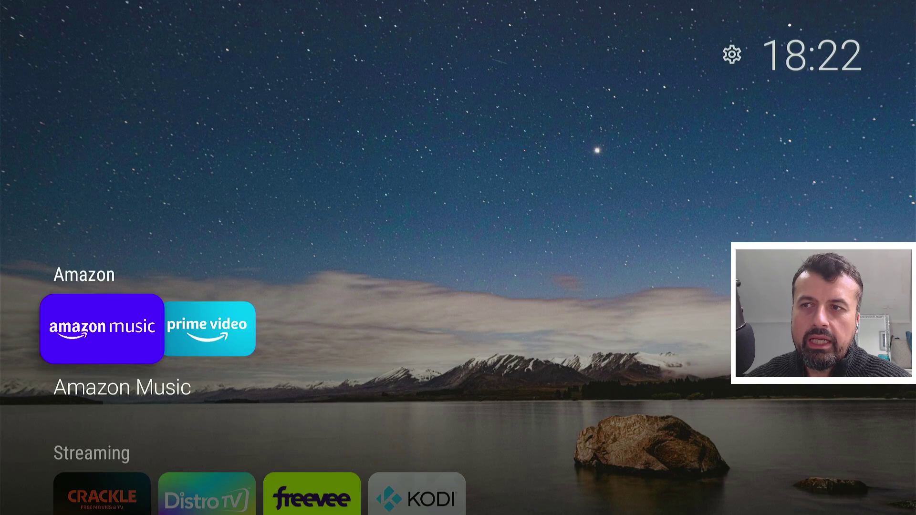
{"action": "key", "text": "Down"}
{"action": "key", "text": "Down"}
{"action": "key", "text": "Down"}
{"action": "key", "text": "Up"}
{"action": "key", "text": "Up"}
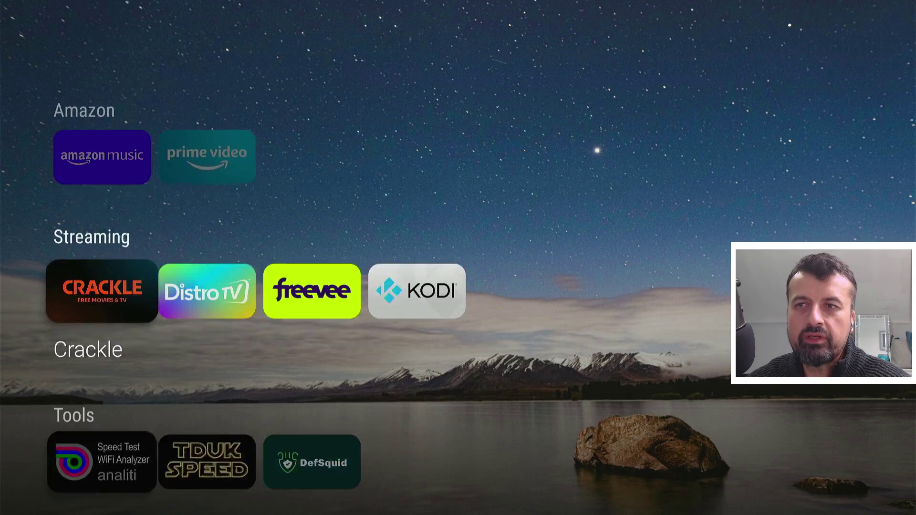
{"action": "key", "text": "Up"}
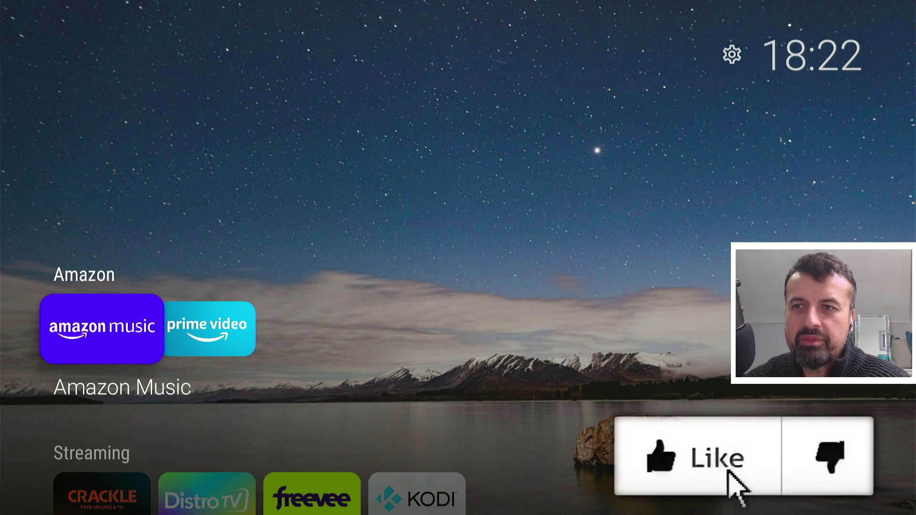
{"action": "key", "text": "Down"}
{"action": "key", "text": "Down"}
{"action": "key", "text": "Down"}
{"action": "key", "text": "Down"}
{"action": "key", "text": "Up"}
{"action": "key", "text": "Right"}
{"action": "key", "text": "Right"}
{"action": "key", "text": "Right"}
{"action": "key", "text": "Up"}
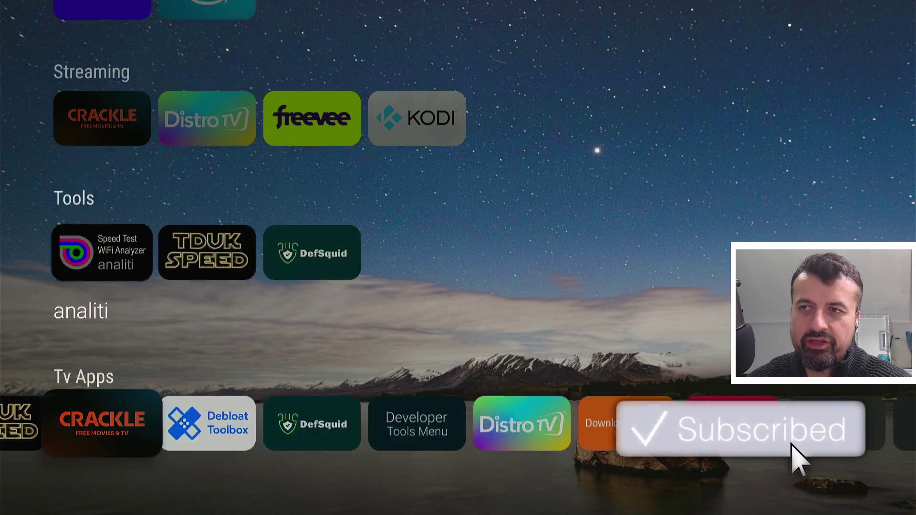
{"action": "key", "text": "Up"}
{"action": "key", "text": "Up"}
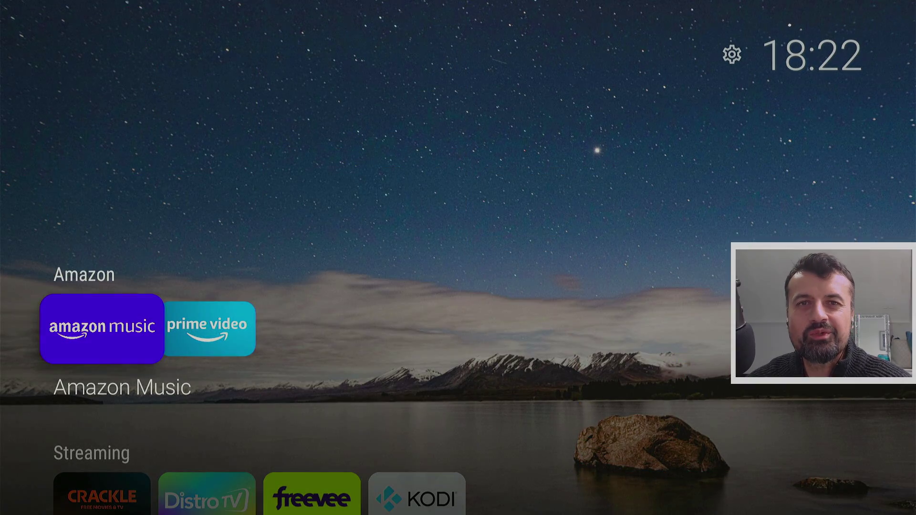